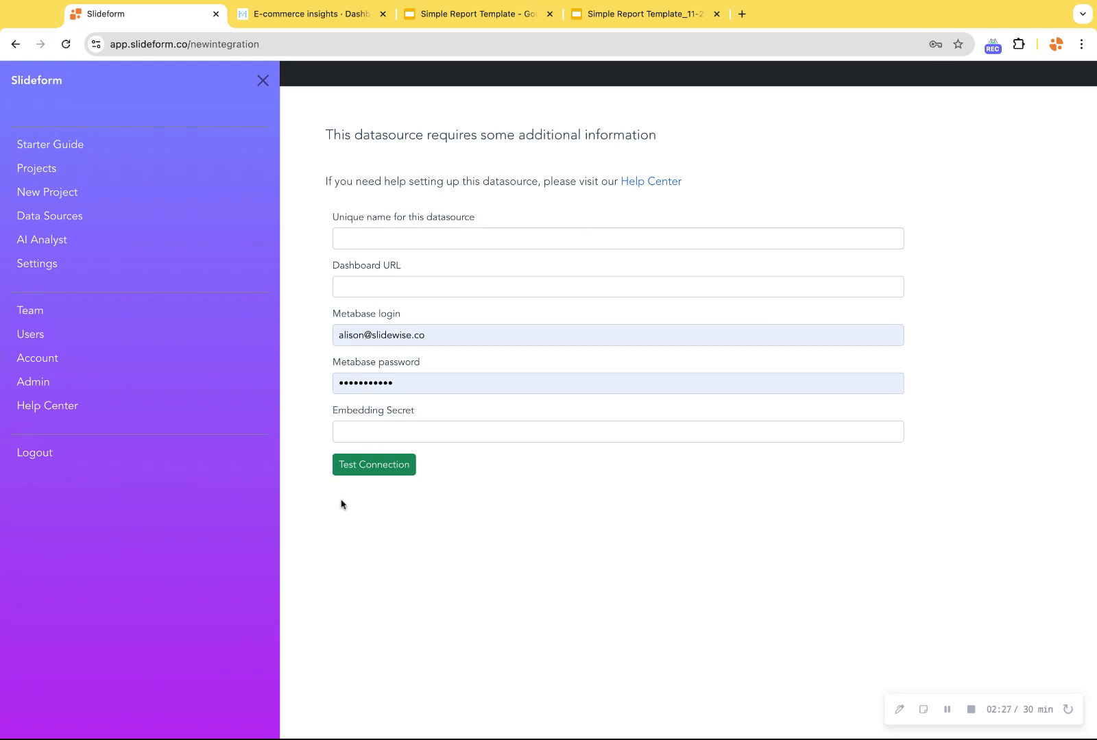
Open the configuration of the Ecomm Analytics Metabase data source.
click(56, 217)
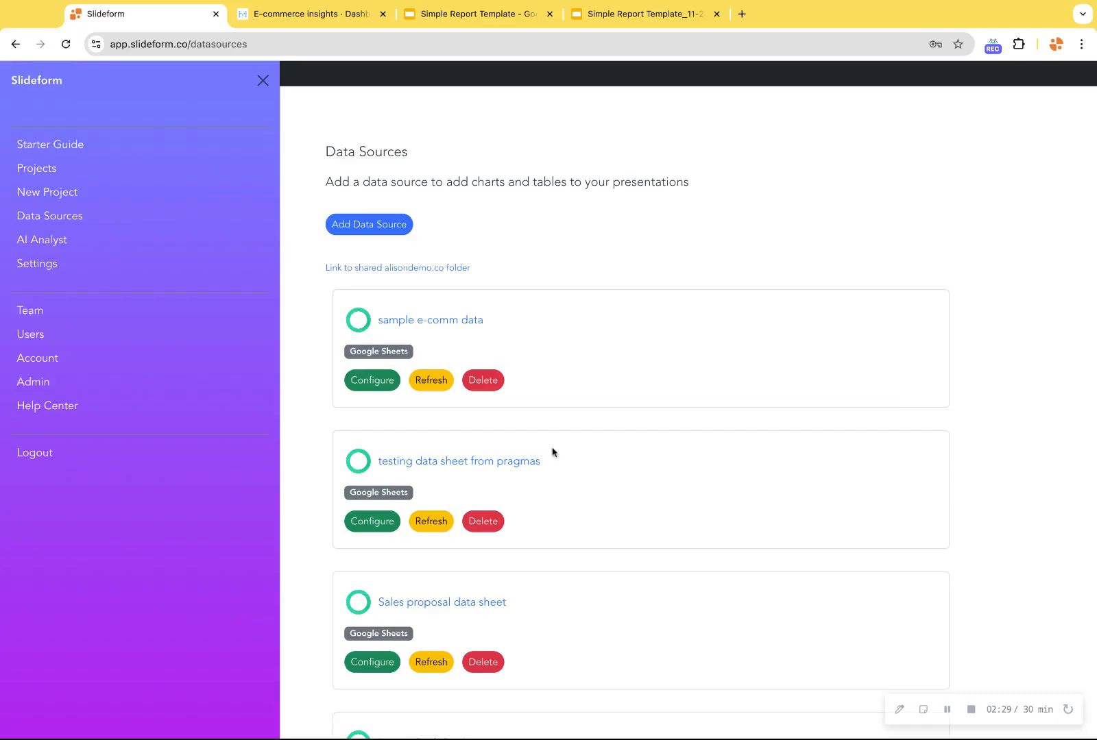
scroll(536, 619, down, 3)
scroll(535, 619, down, 15)
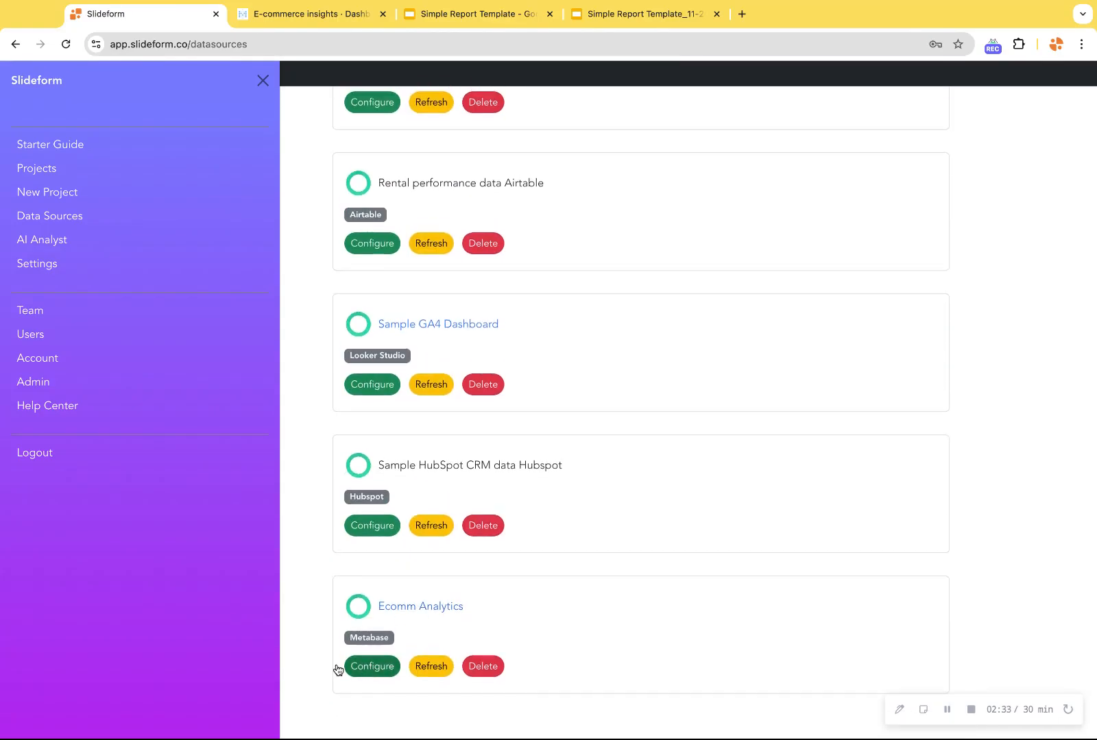
click(371, 667)
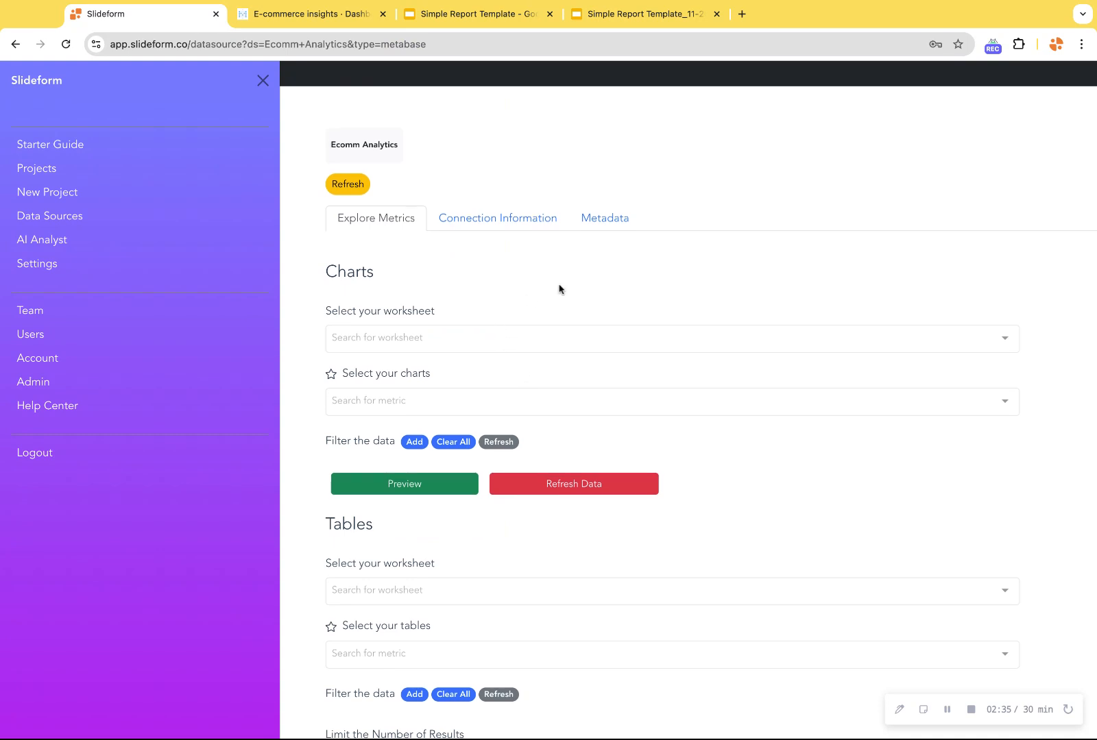
Select the Overview worksheet for the charts and preview its charts.
scroll(559, 288, down, 1)
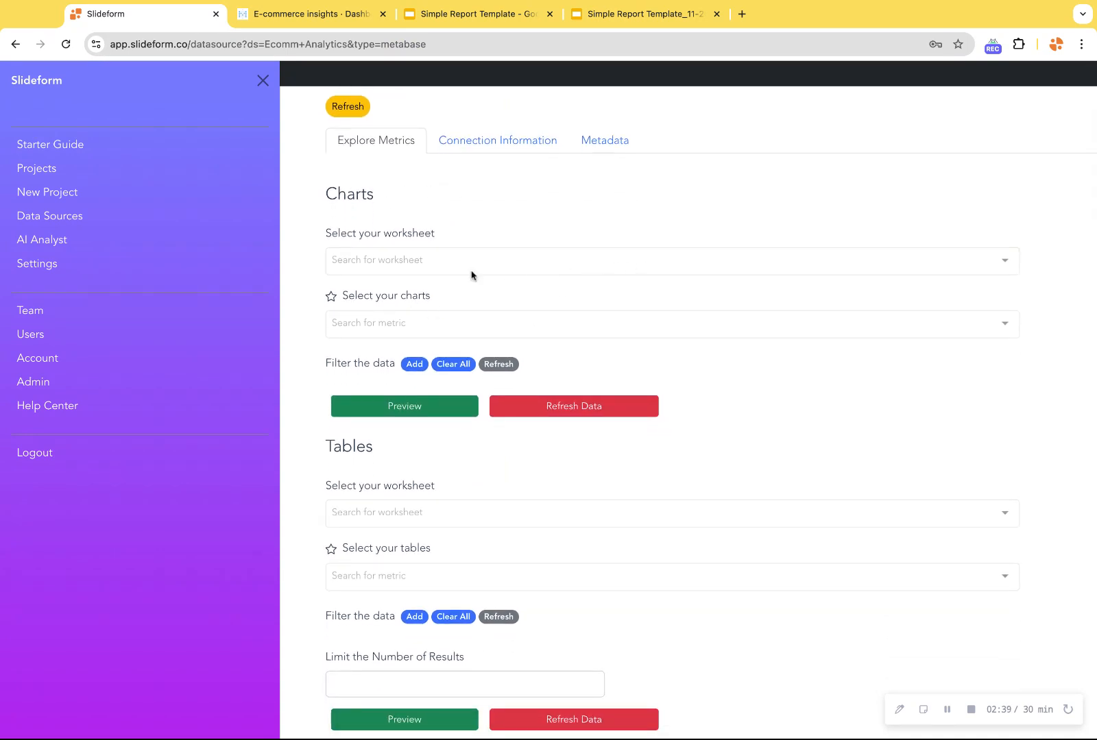
click(400, 261)
click(340, 317)
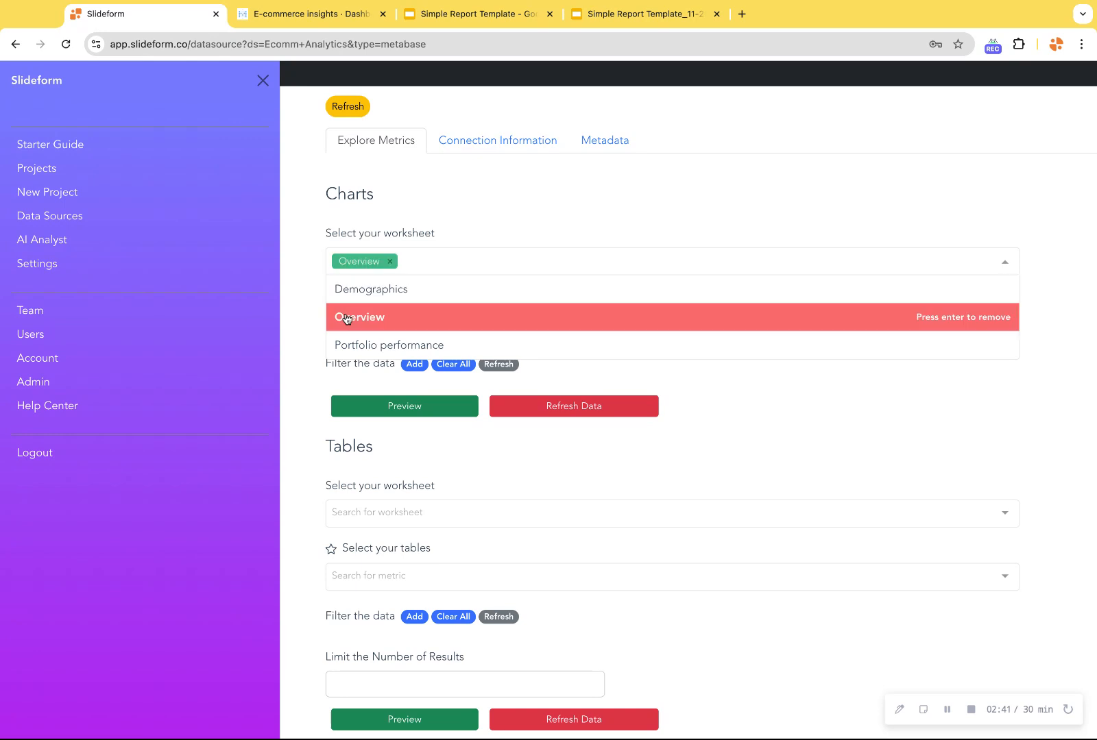
click(421, 401)
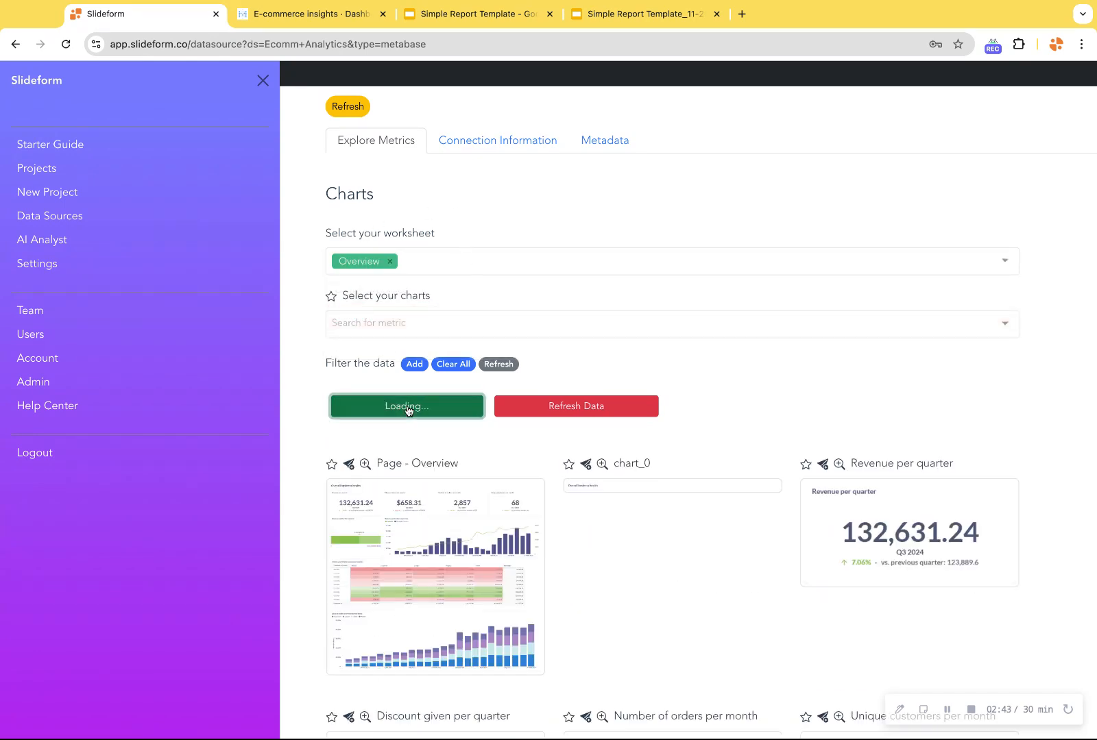
scroll(299, 454, down, 2)
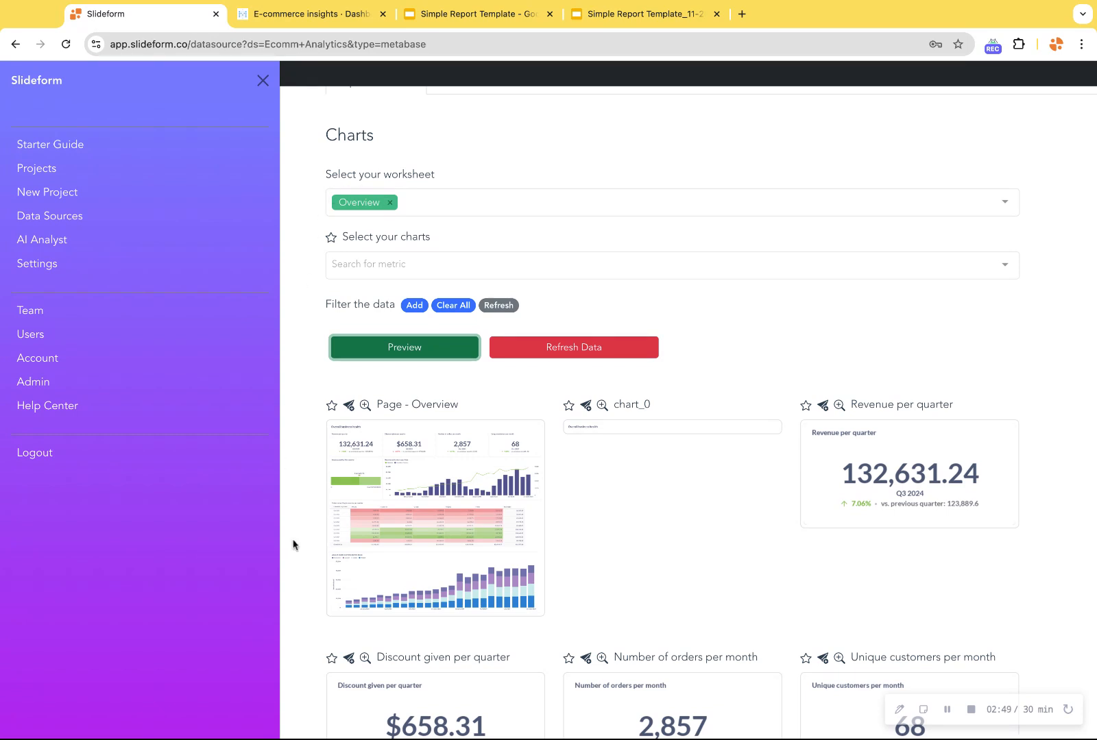
Star the Discount given per quarter chart as a favourite and open its name for editing.
scroll(295, 543, down, 3)
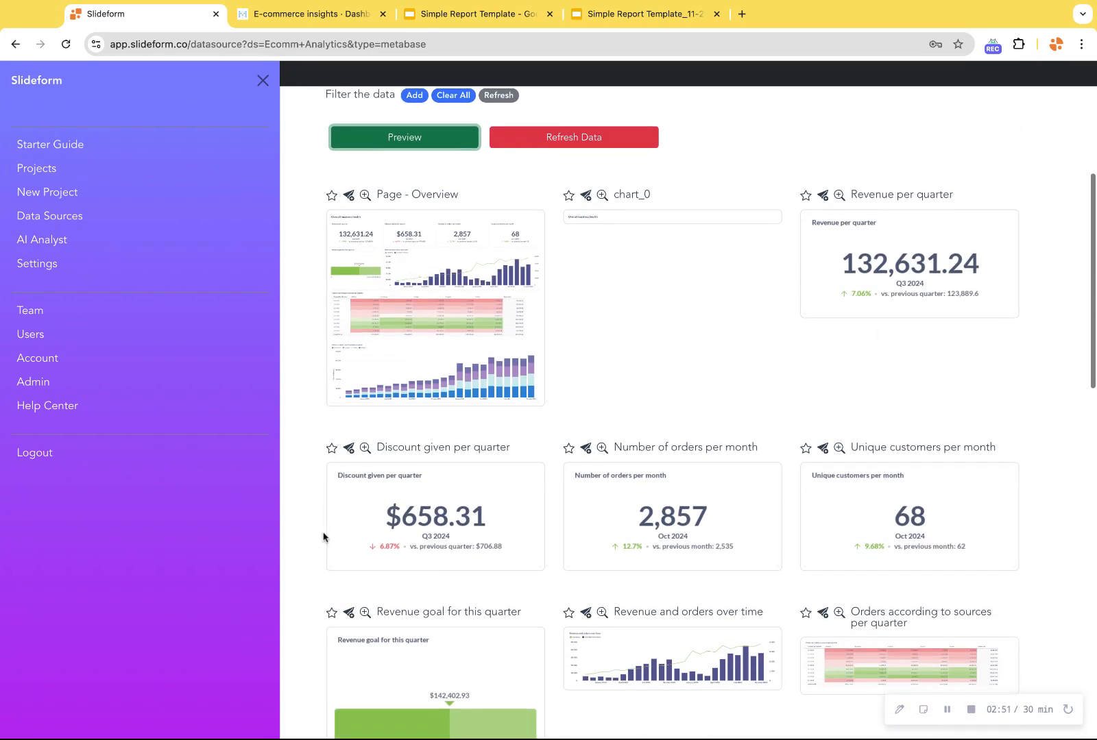
click(332, 448)
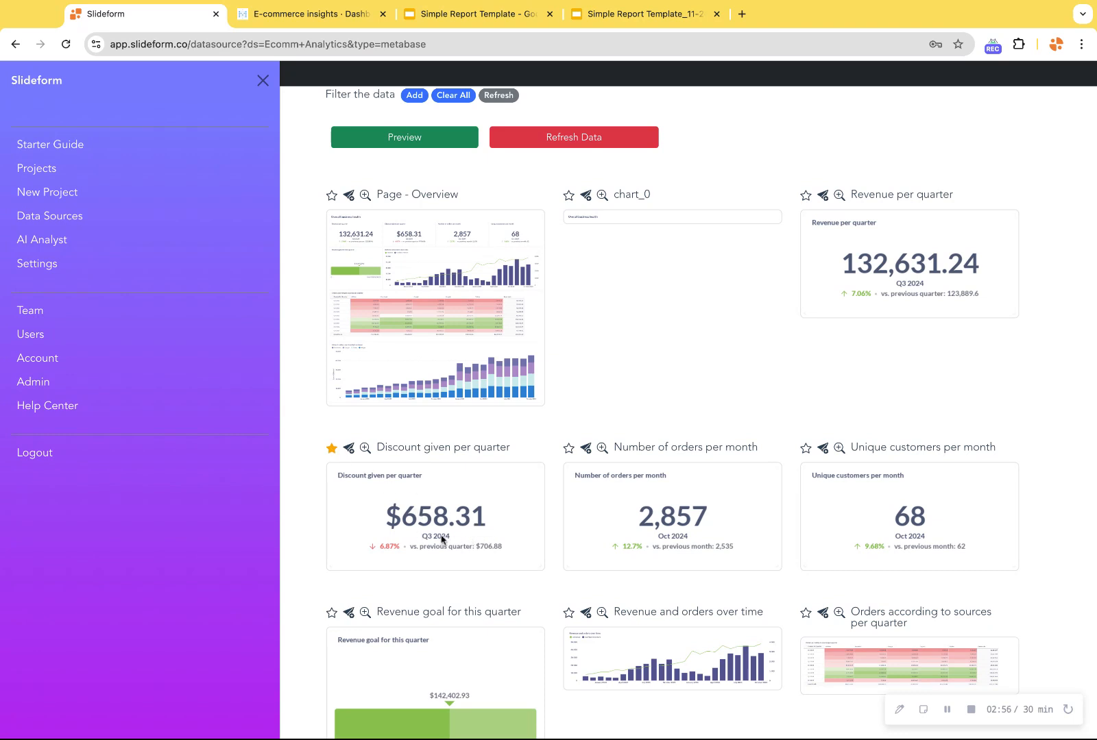
click(469, 450)
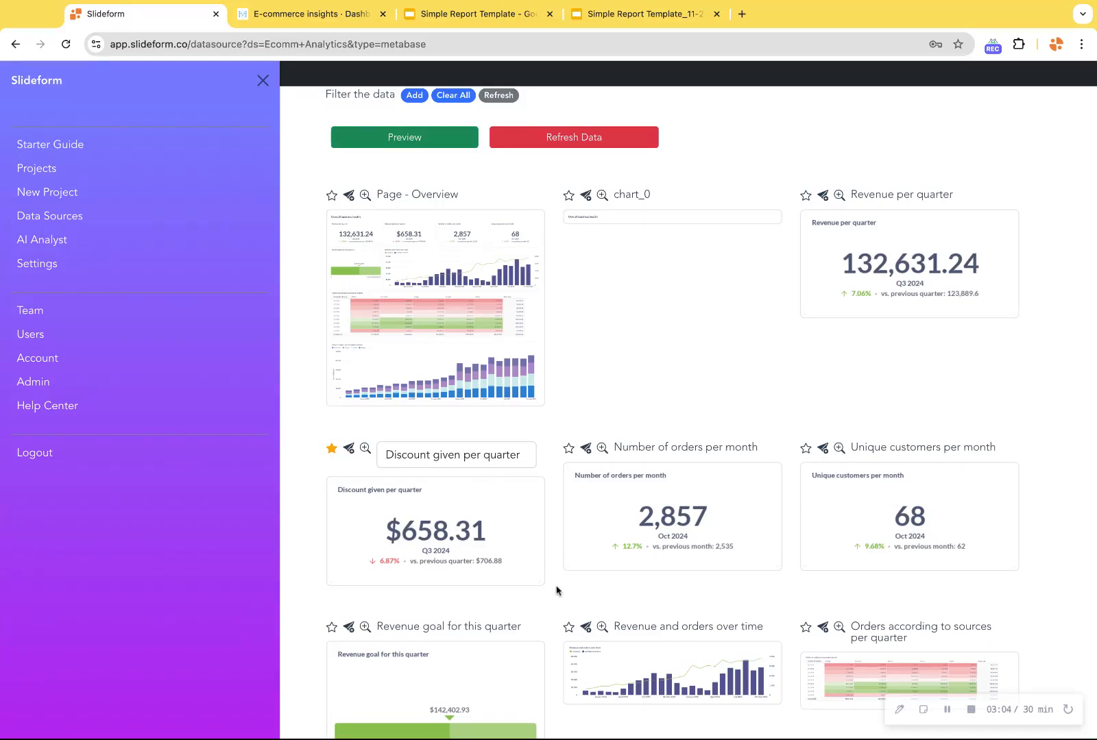
Choose chart:metric1 on slide 2 of Simple Example Report - Metabase as the destination for the Revenue per quarter chart, and dismiss the dialog without sending.
scroll(601, 370, up, 5)
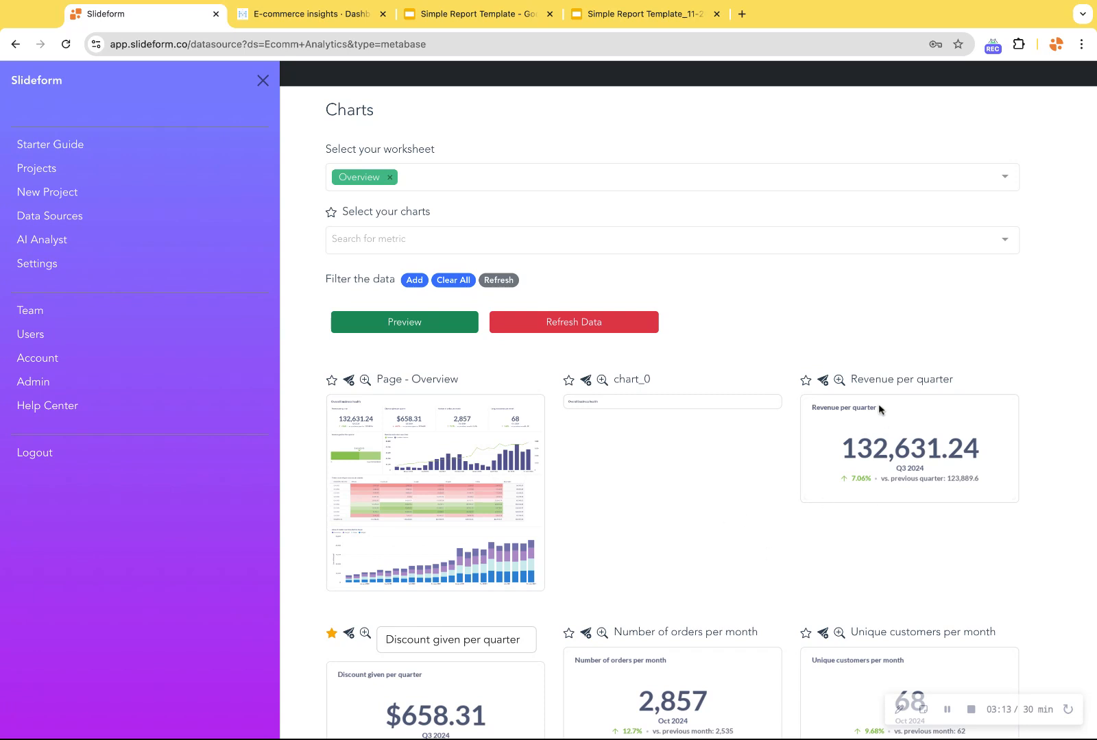
click(823, 381)
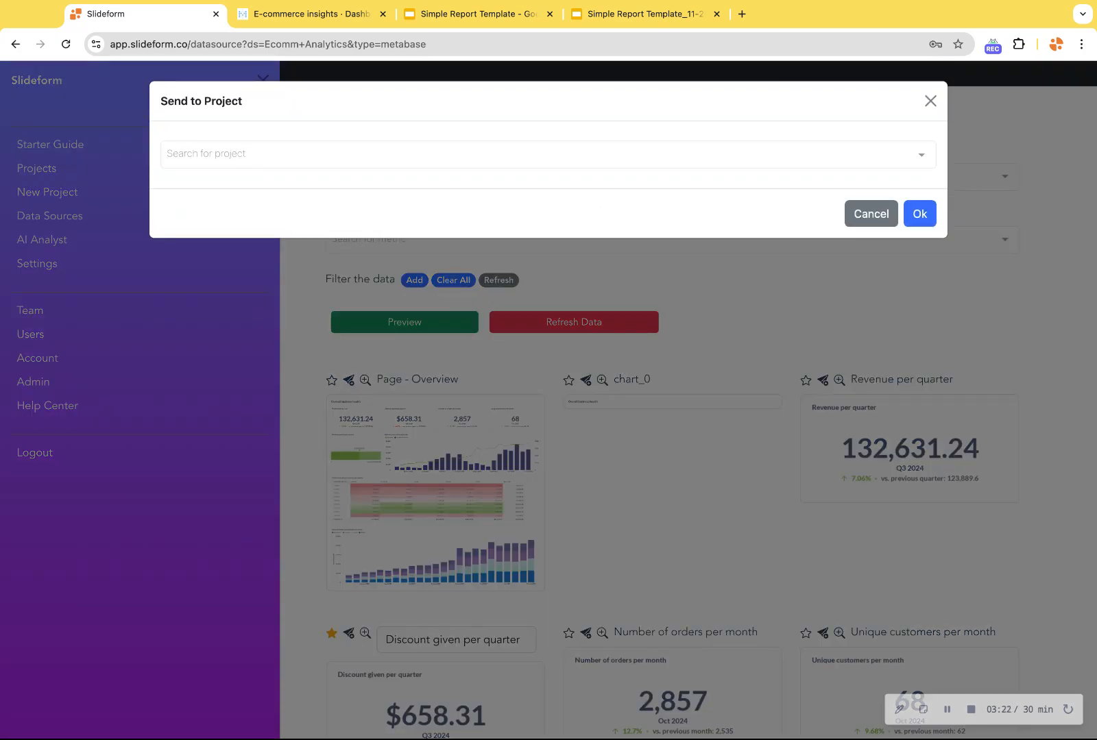
click(206, 154)
scroll(294, 287, down, 5)
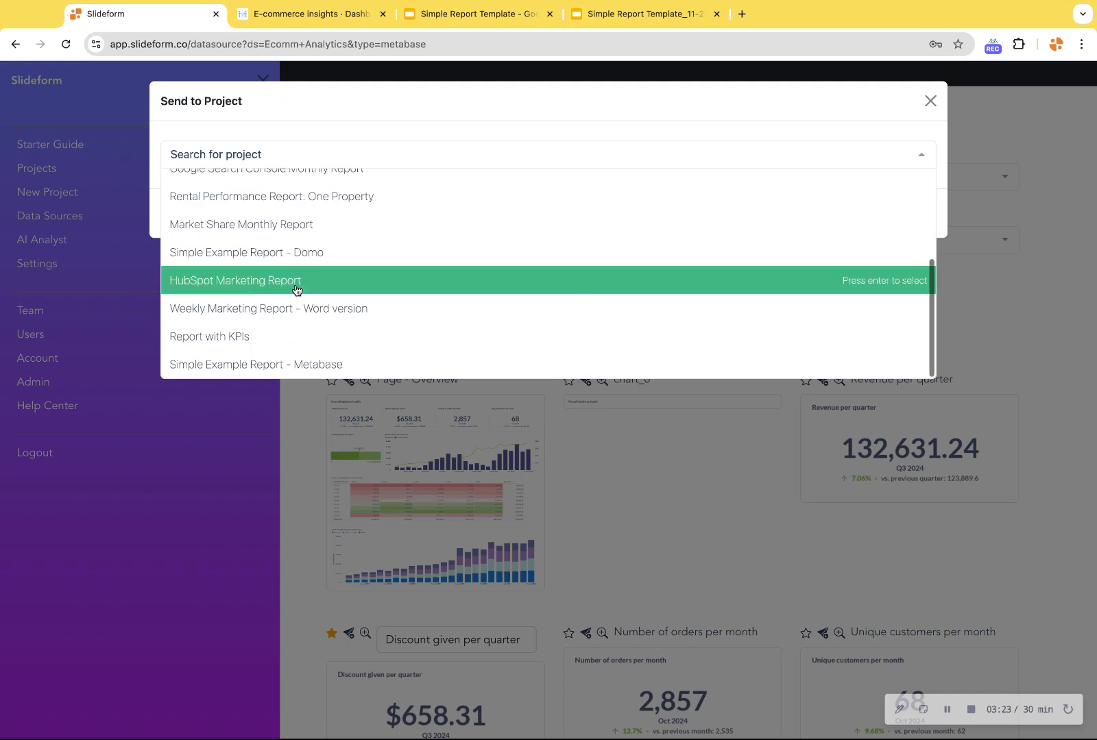
click(351, 363)
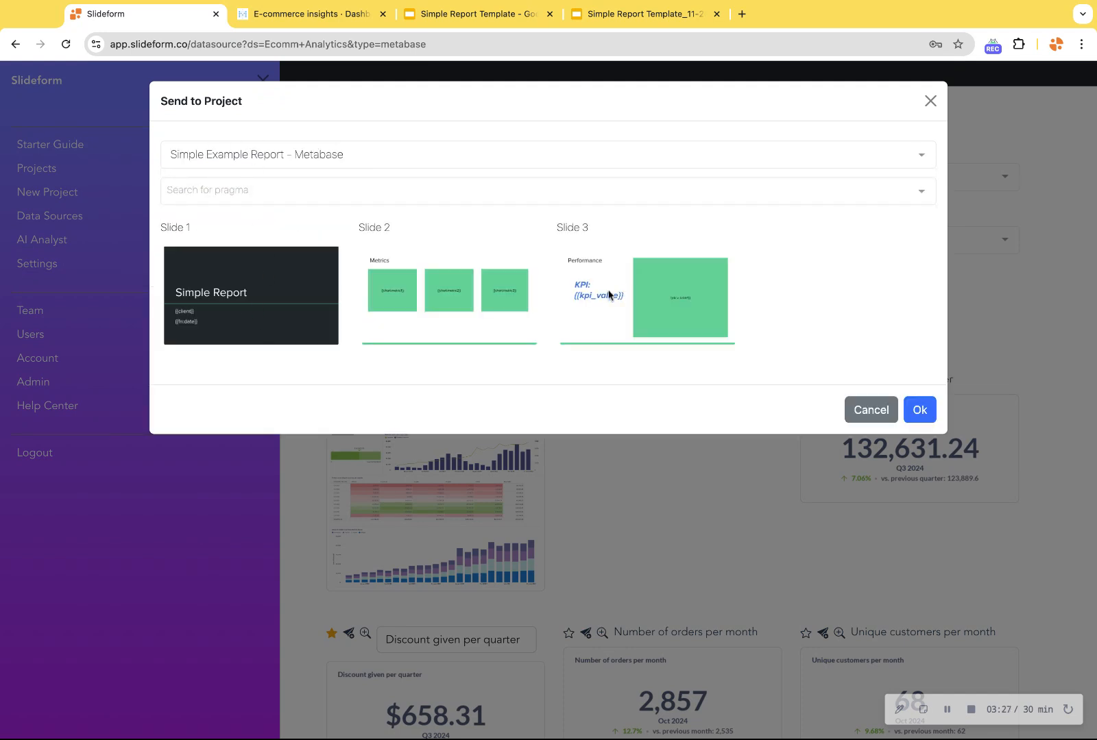
click(422, 298)
click(267, 192)
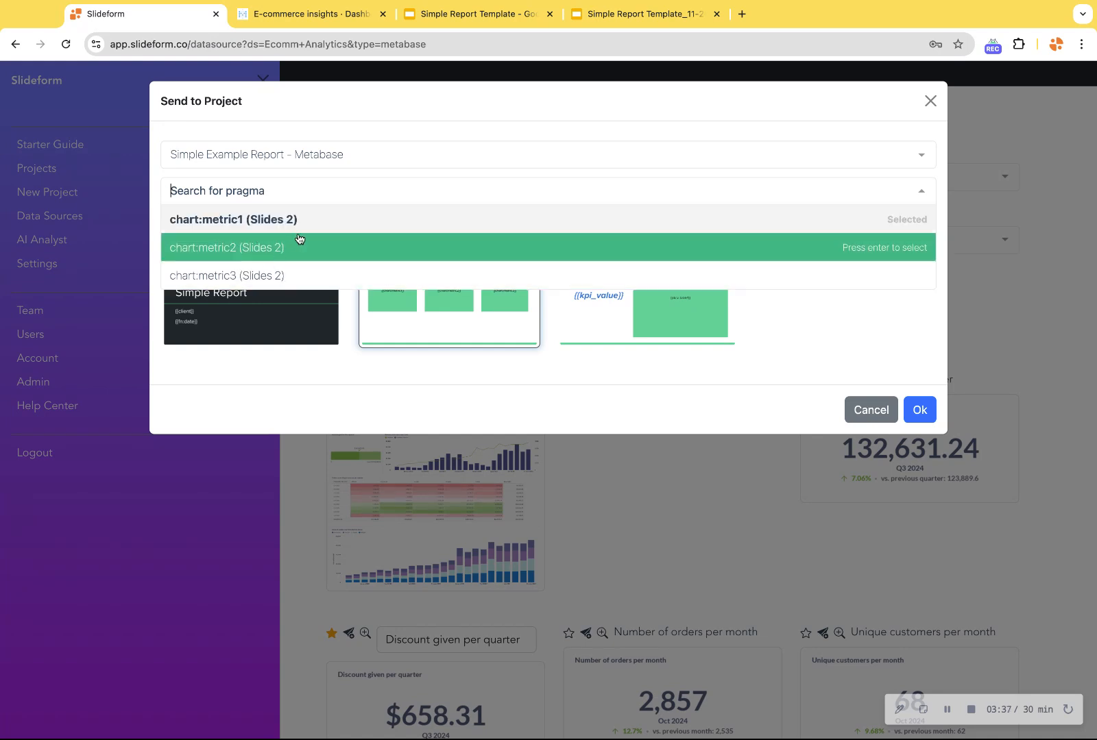
click(349, 399)
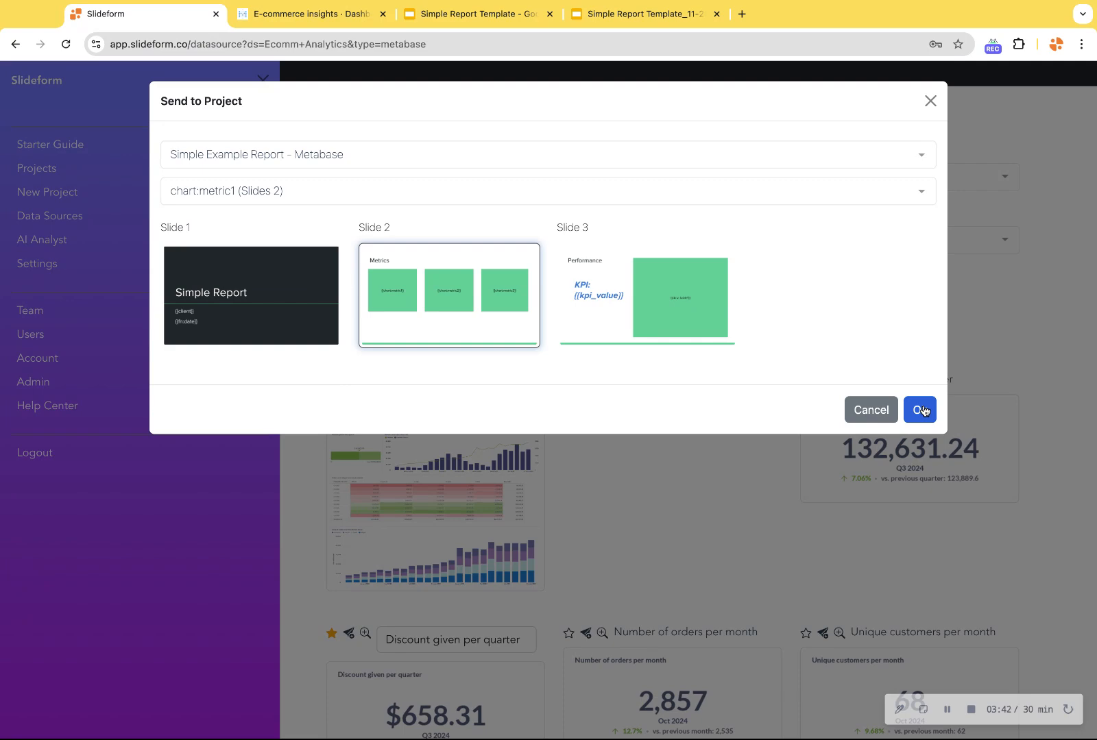
click(931, 100)
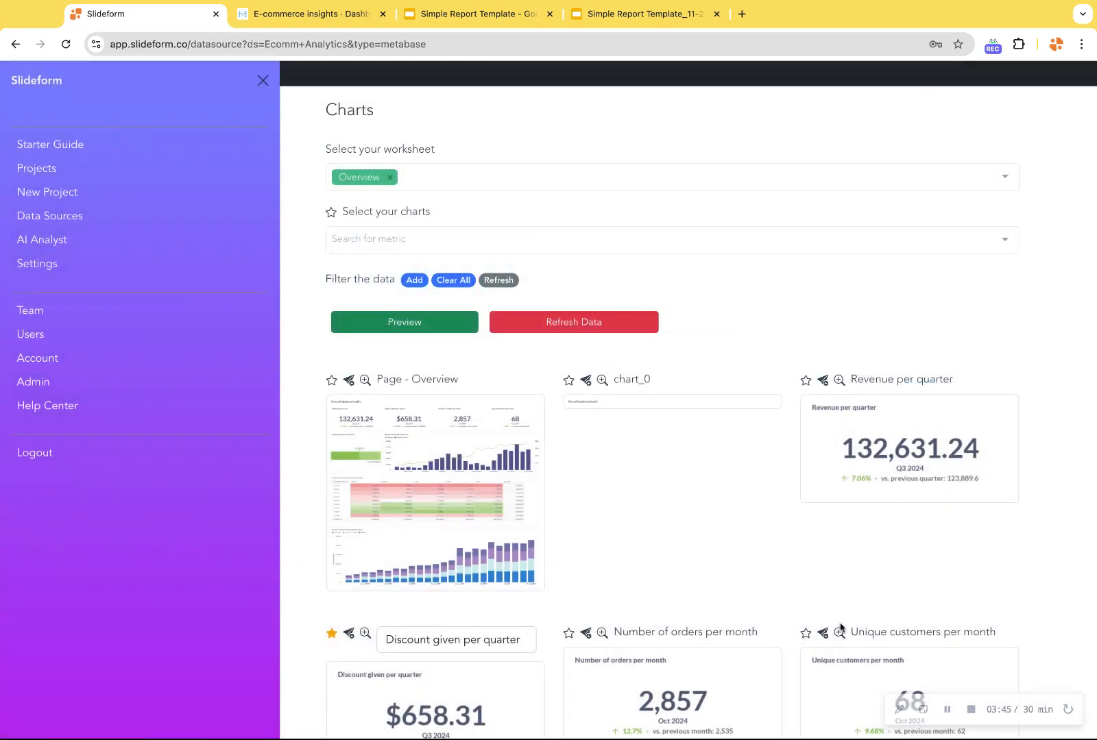
Open the data configuration of the Simple Example Report - Metabase project.
click(37, 169)
scroll(477, 454, down, 11)
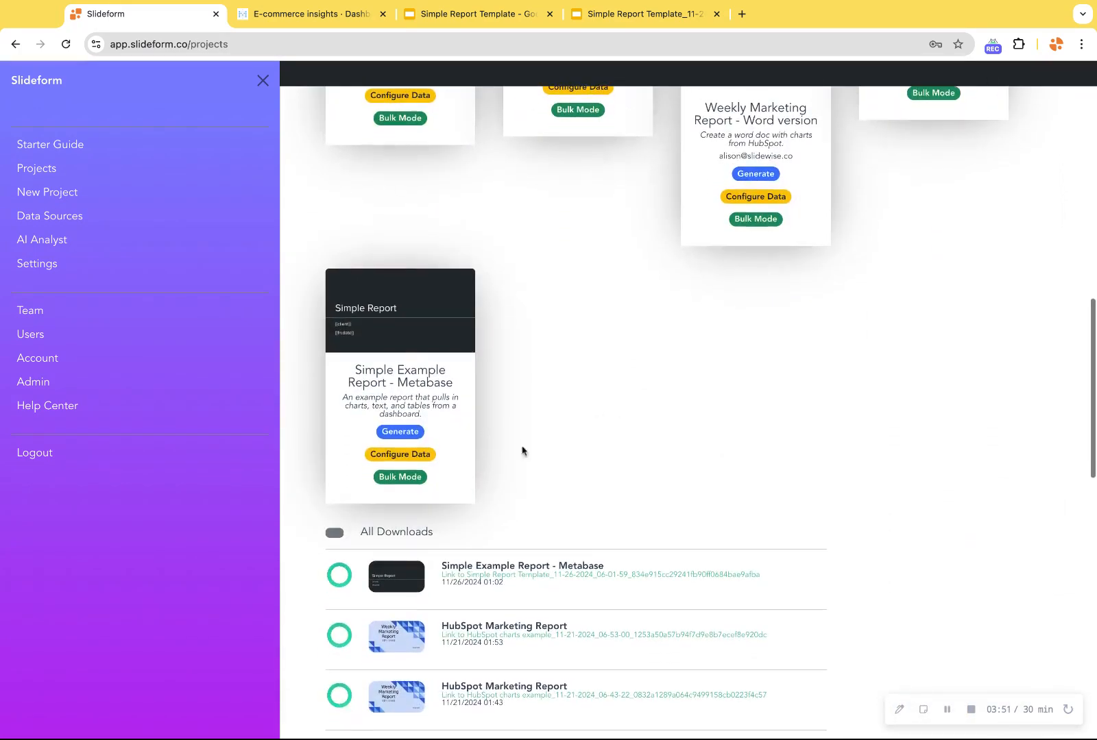
click(402, 456)
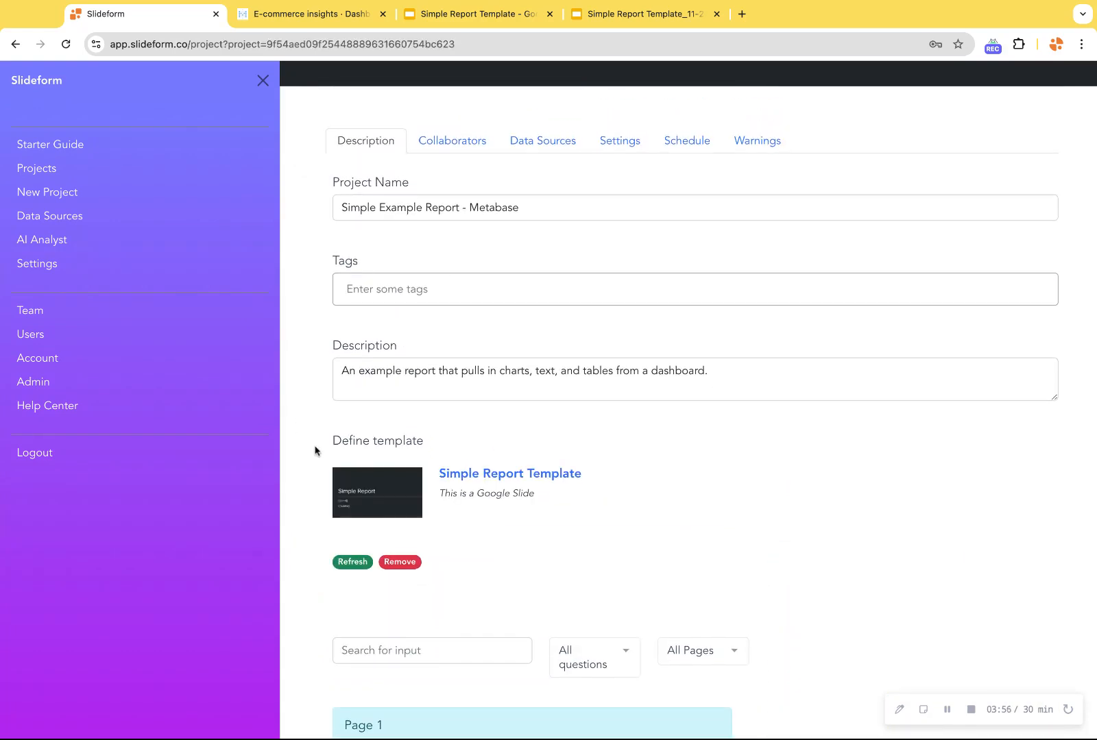
Review the chart:metric1 settings on Page 2 and preview the chart mapped to it.
scroll(315, 450, down, 10)
scroll(532, 412, down, 4)
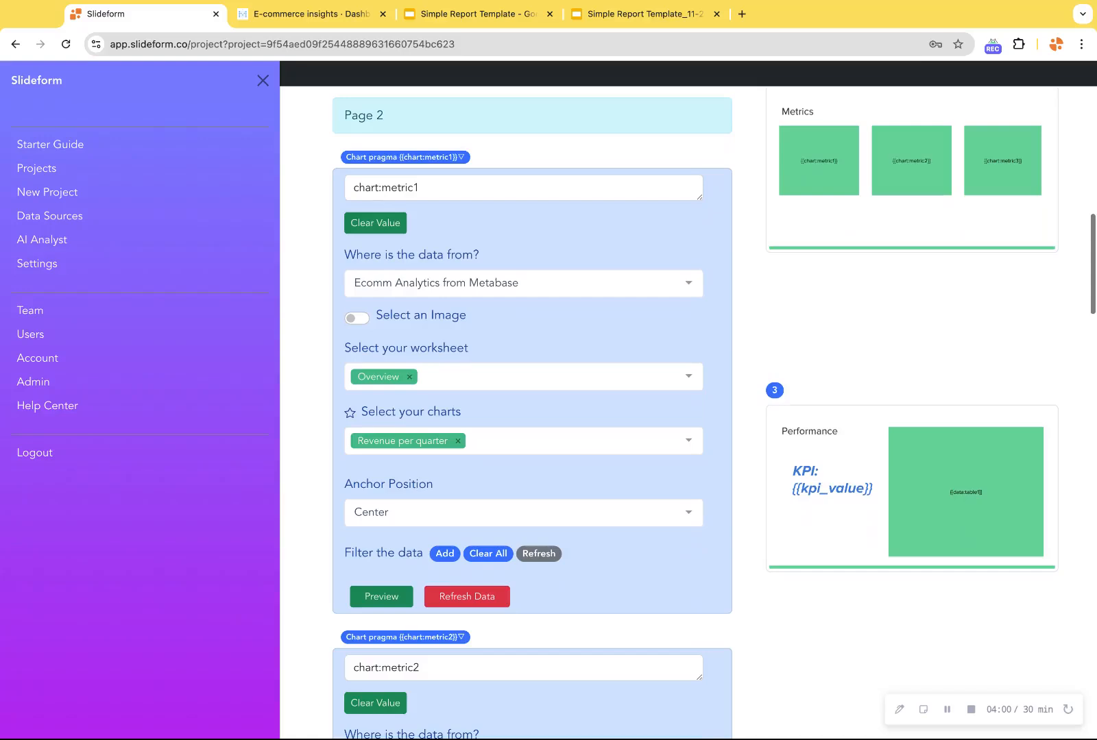
scroll(532, 411, down, 1)
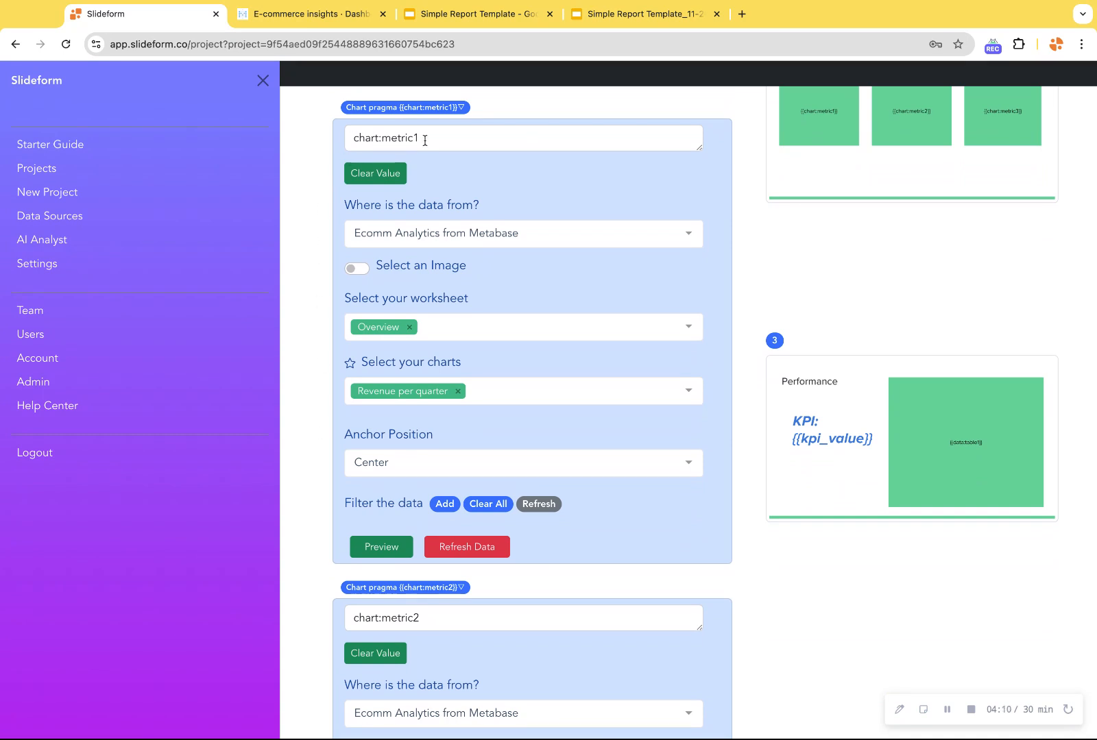
scroll(422, 139, up, 1)
scroll(451, 137, up, 2)
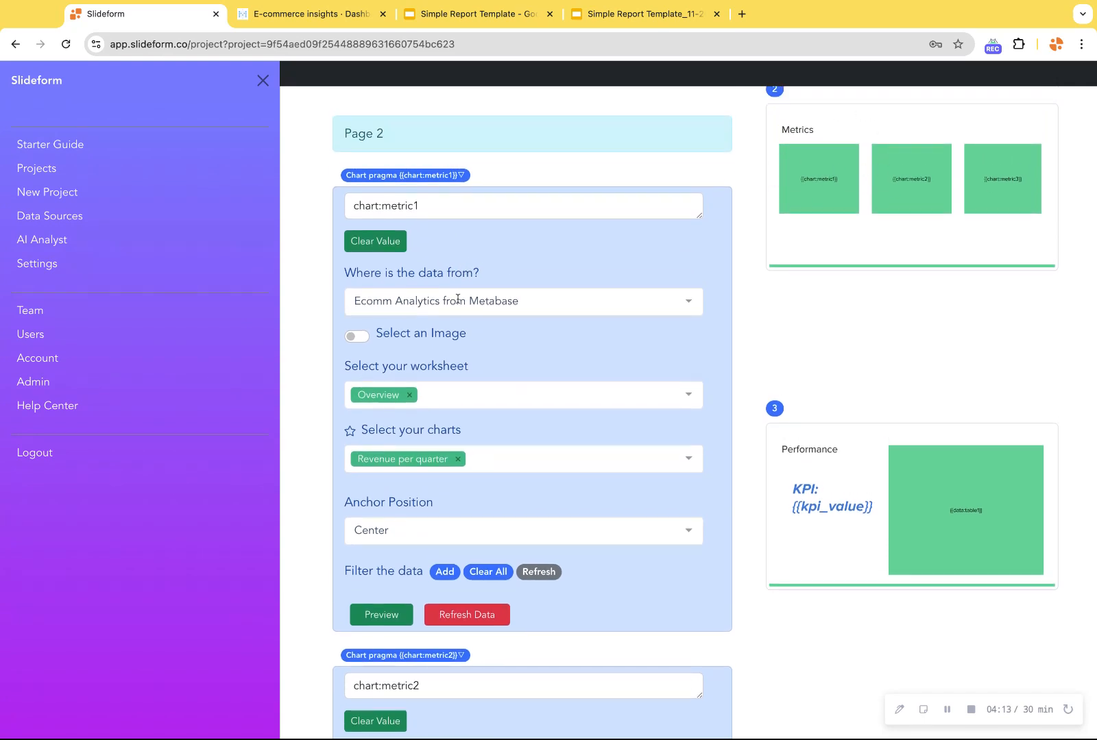
scroll(308, 415, down, 1)
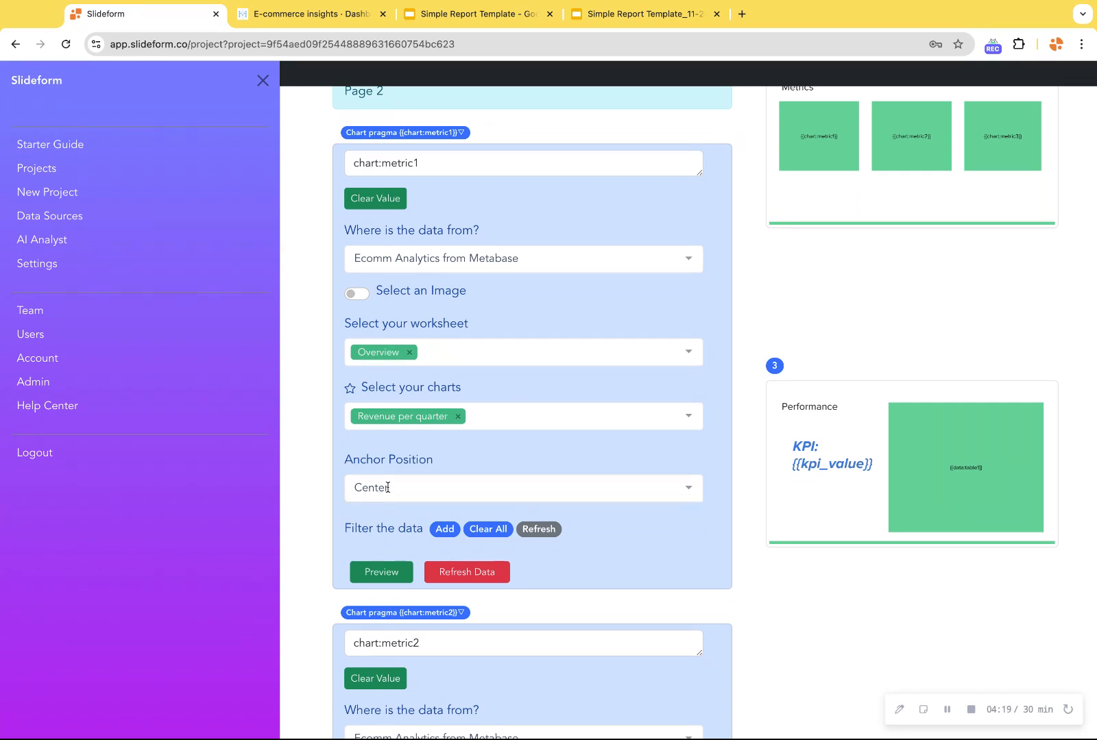
click(389, 575)
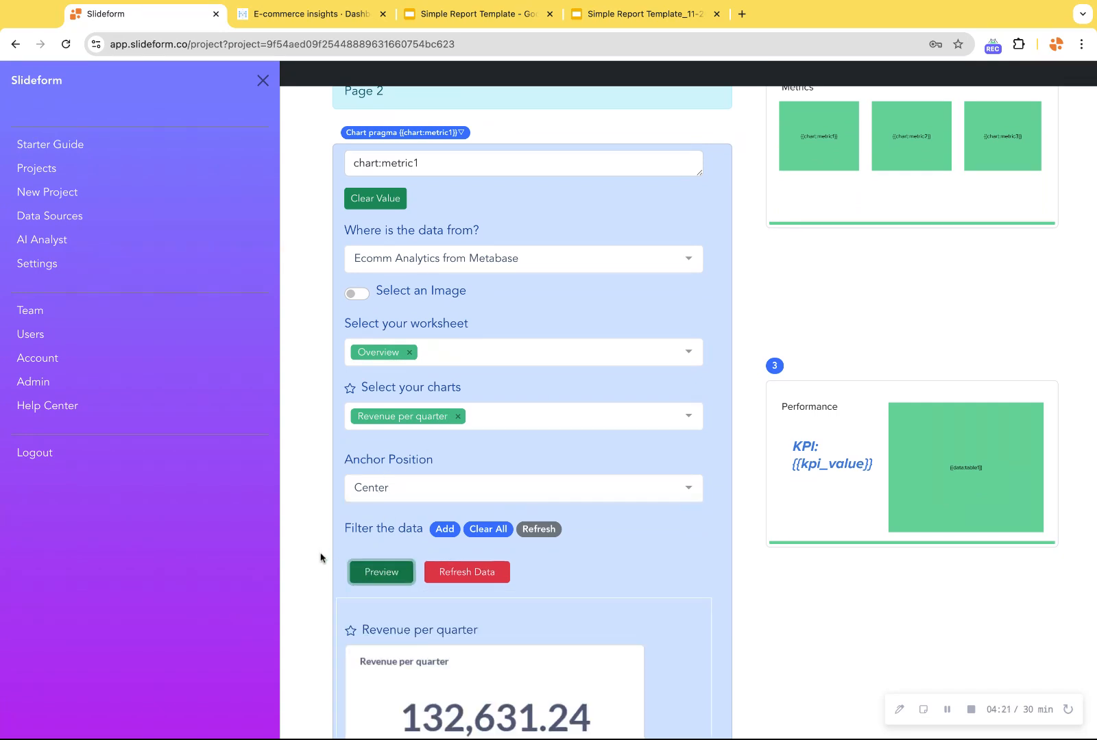
scroll(320, 557, down, 4)
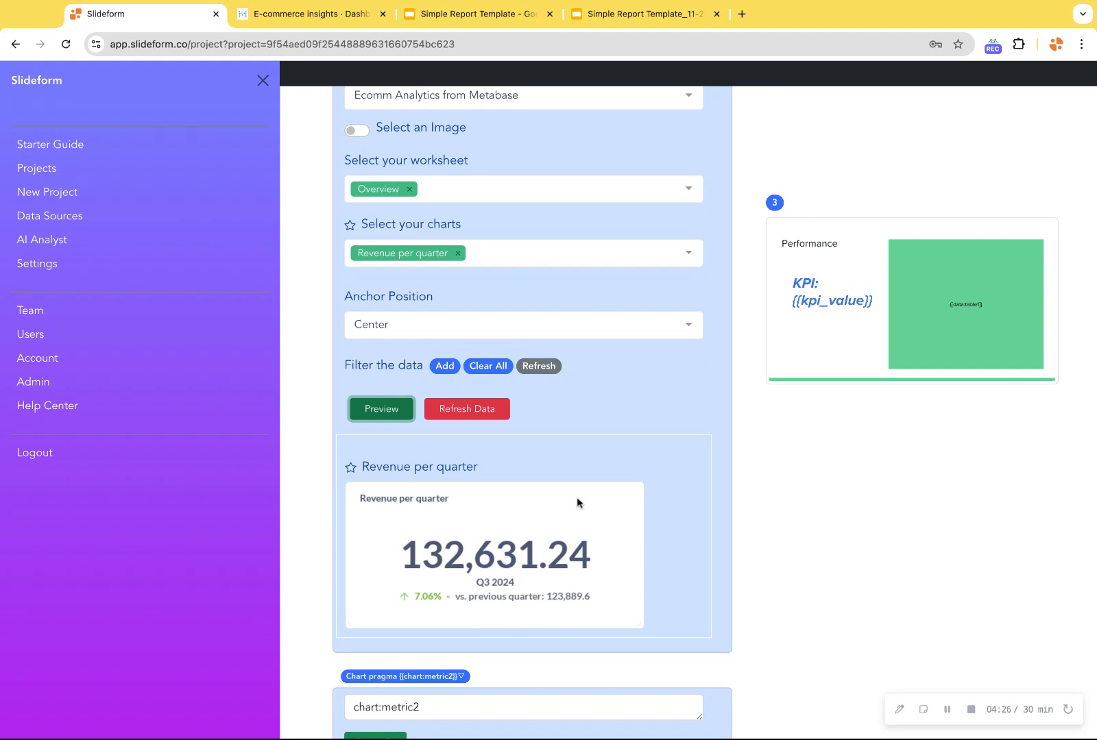
scroll(577, 503, up, 4)
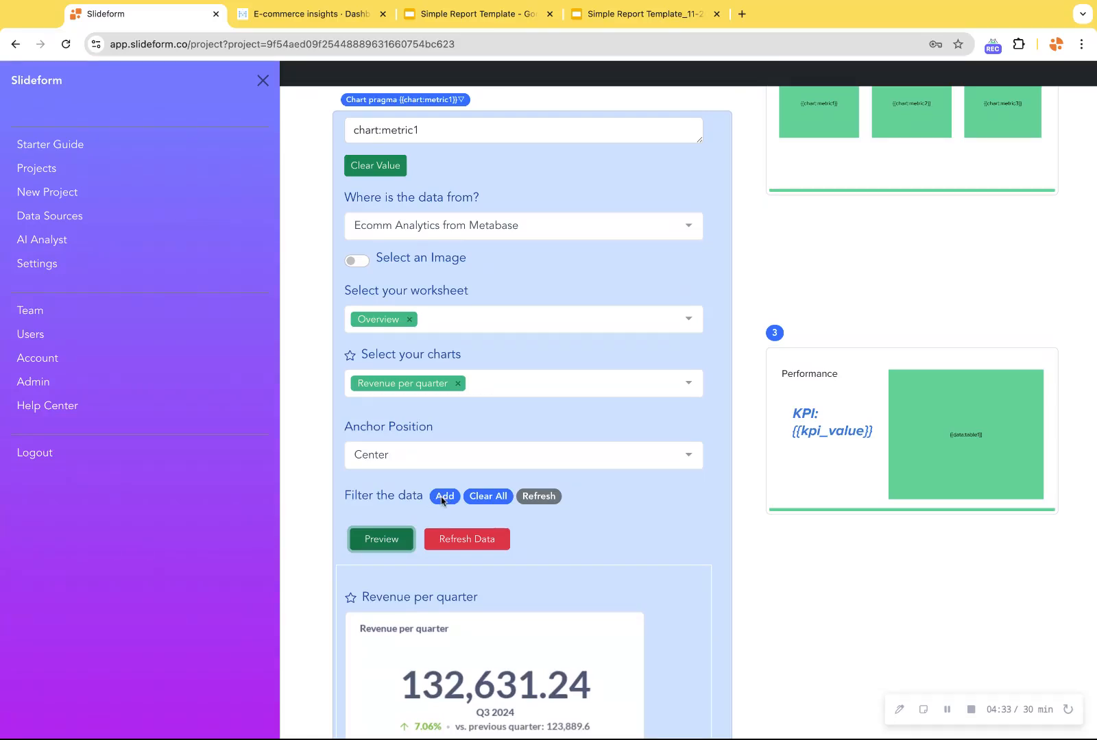
scroll(595, 500, up, 1)
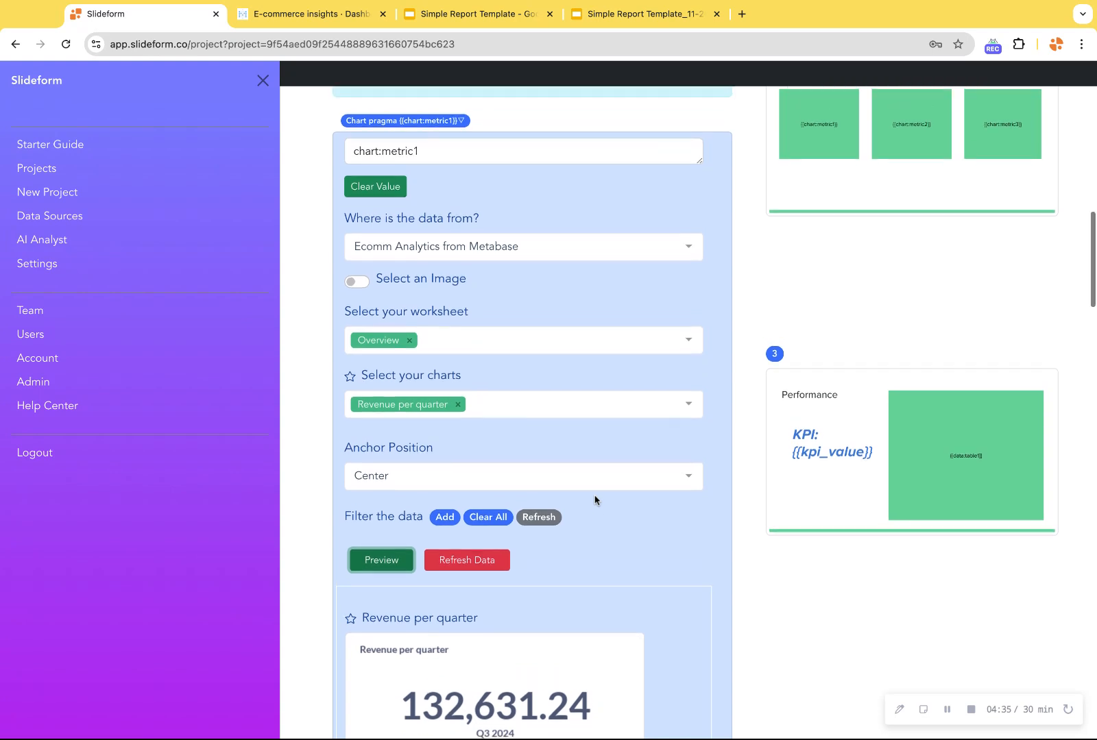
scroll(601, 499, down, 1)
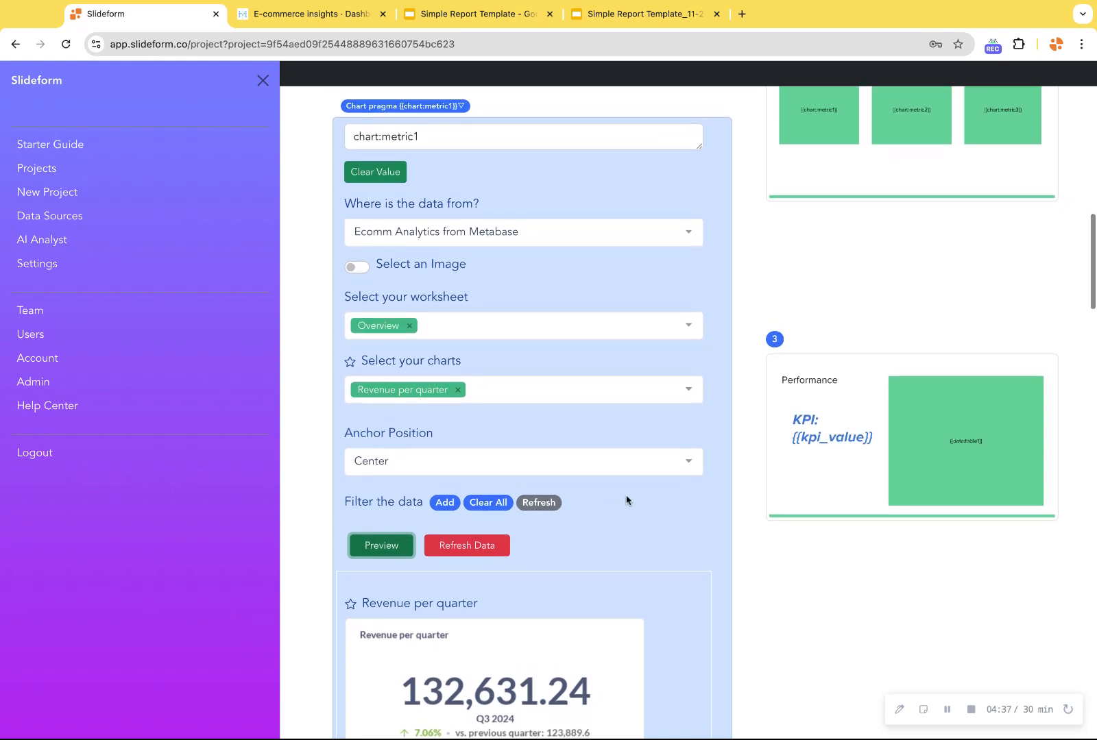
Examine the data:table1 settings on Page 3, including its source, worksheet, table, theme, sort order and result limit.
scroll(296, 569, down, 10)
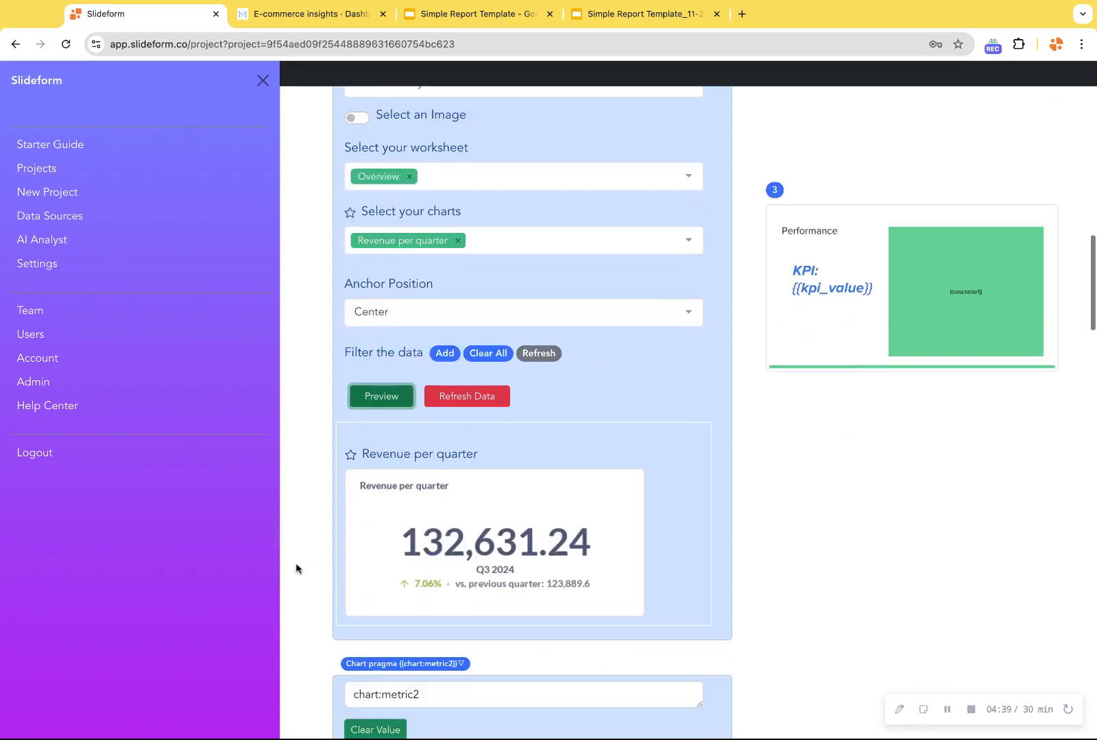
scroll(297, 568, down, 8)
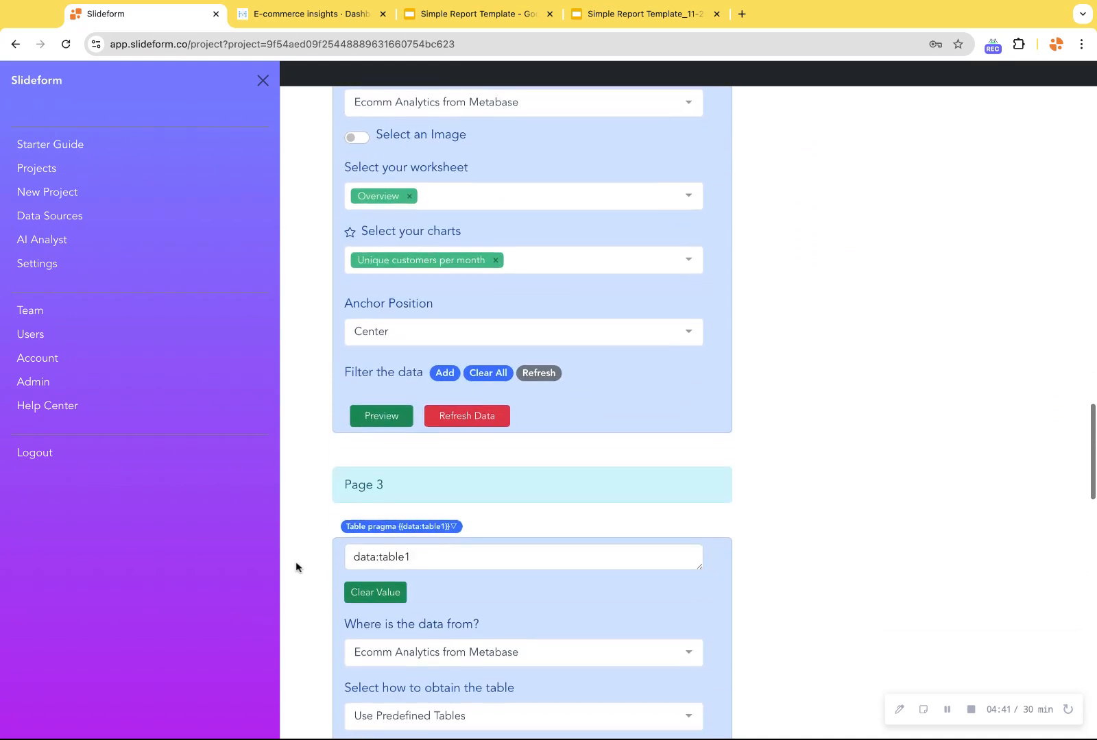
scroll(533, 406, down, 3)
scroll(532, 405, up, 1)
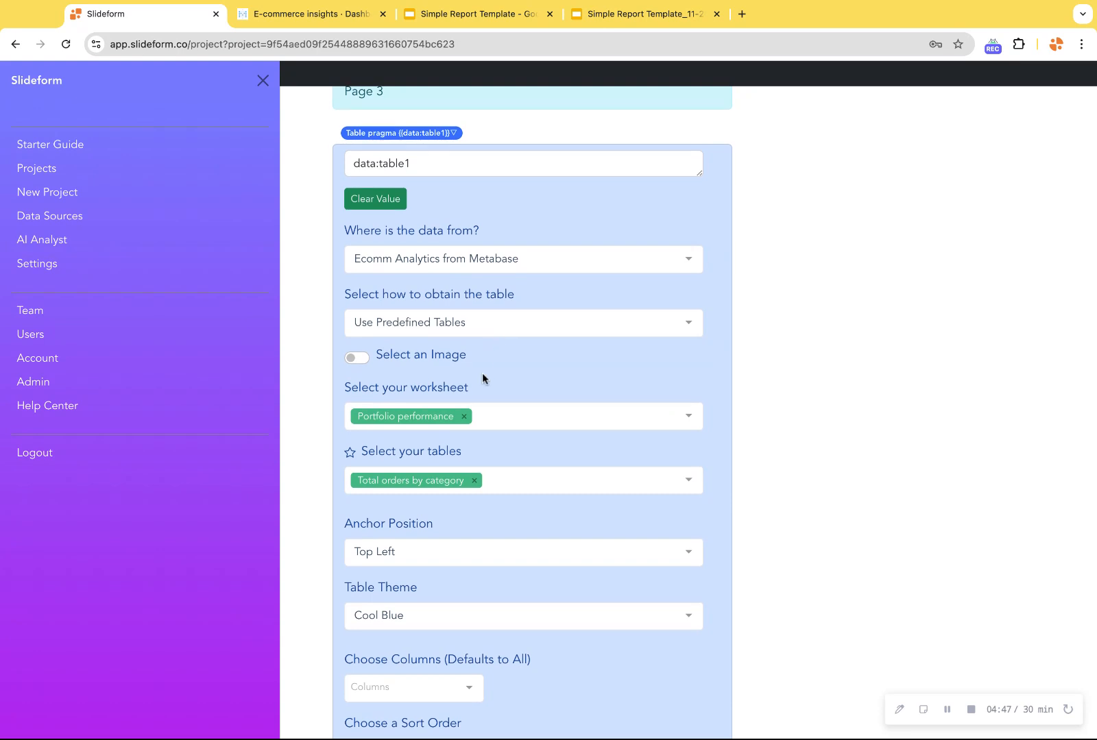
scroll(482, 372, down, 2)
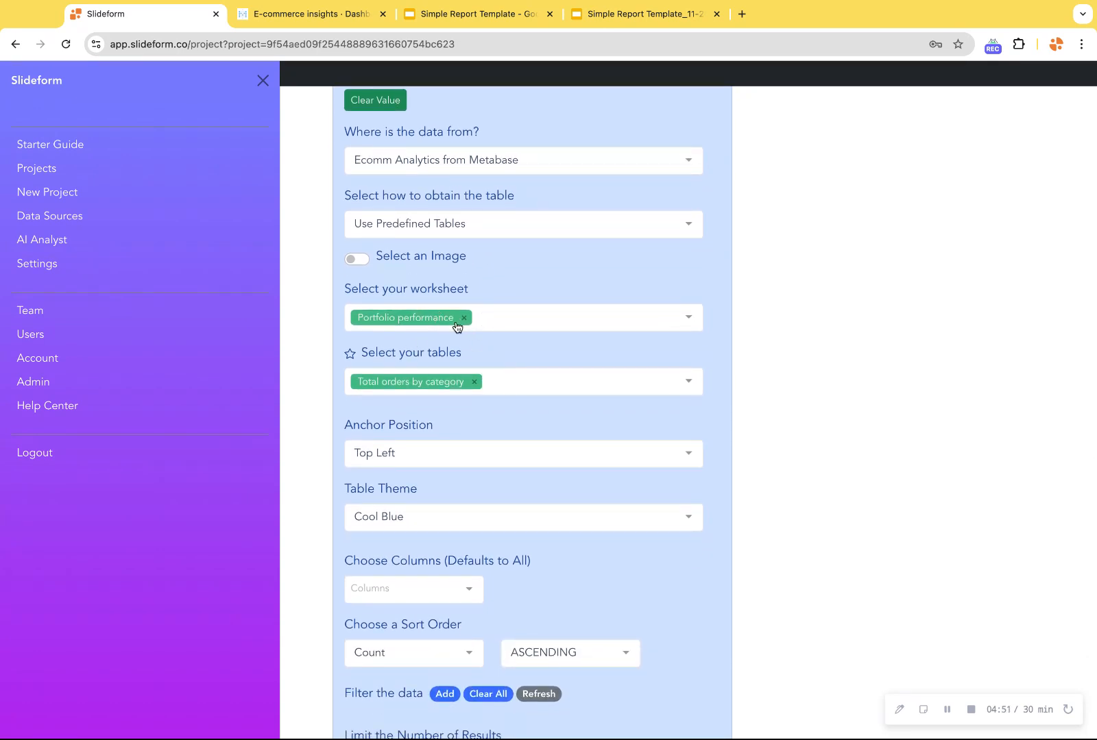
scroll(406, 455, down, 4)
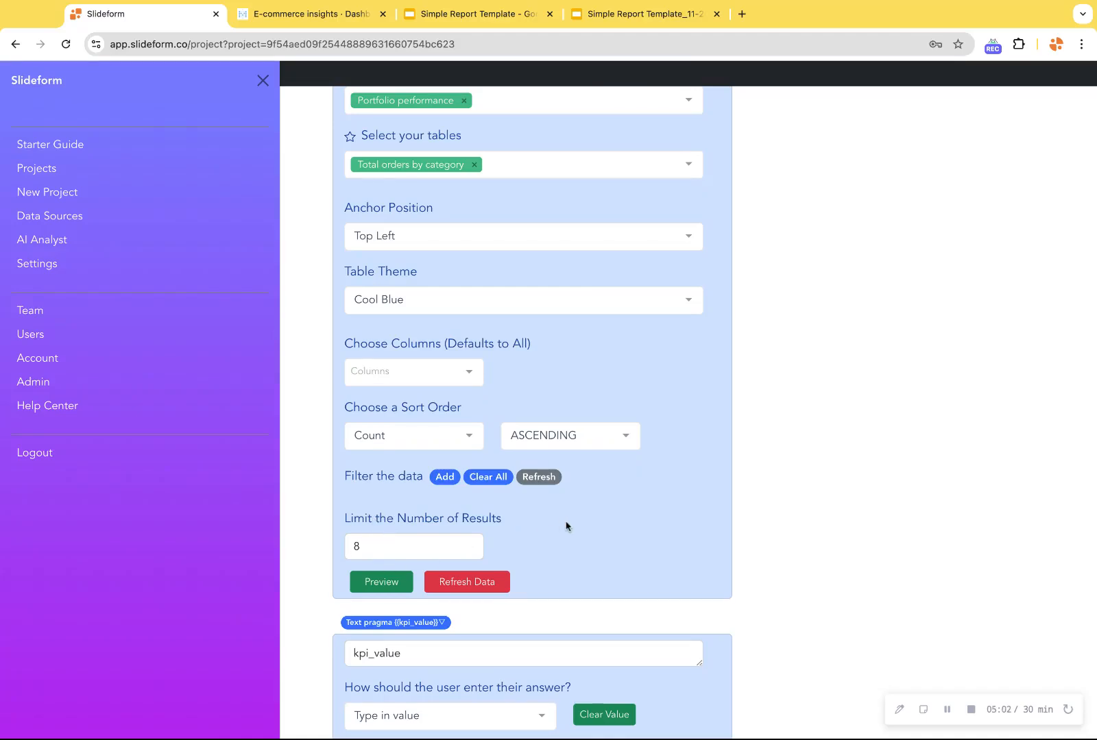
scroll(566, 526, down, 1)
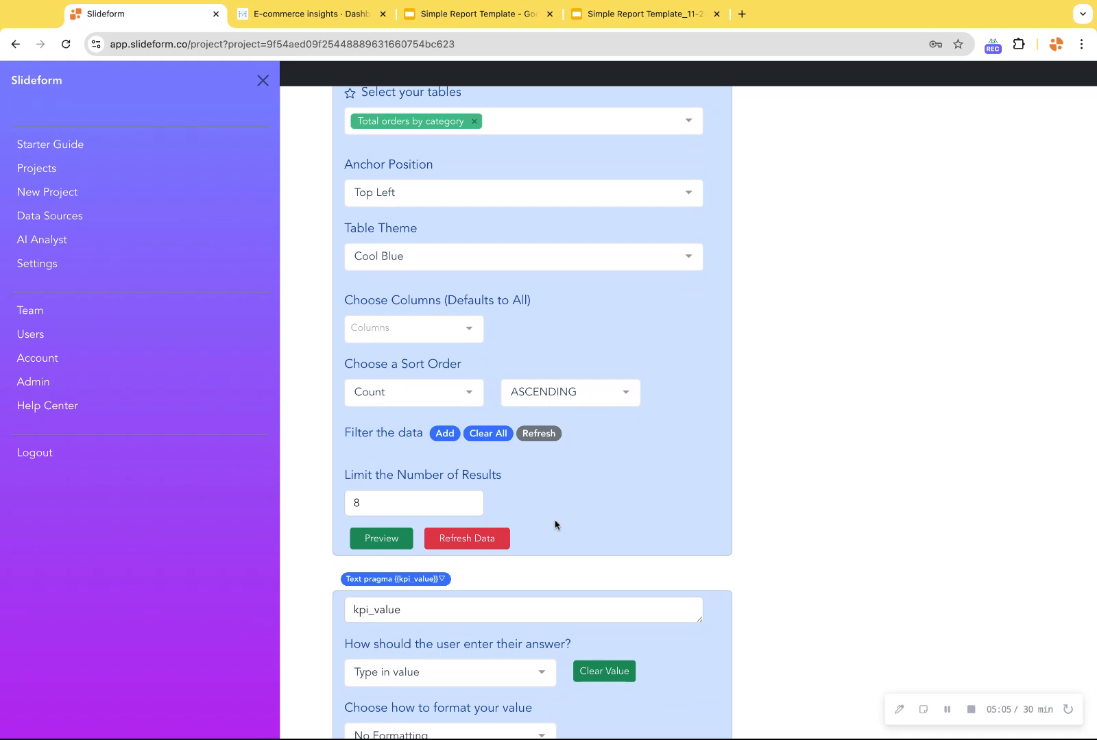
scroll(570, 510, down, 5)
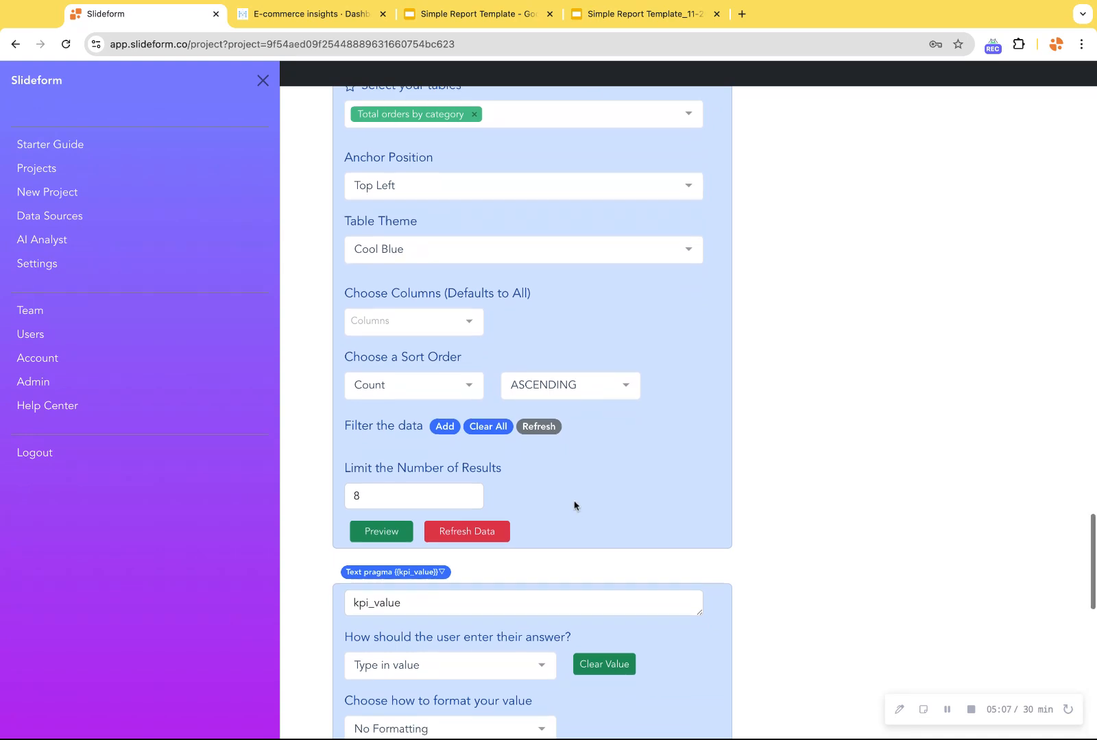
Review the kpi_value text settings, including its data source, table, column and filter, and check the functions available for its value.
scroll(575, 508, down, 4)
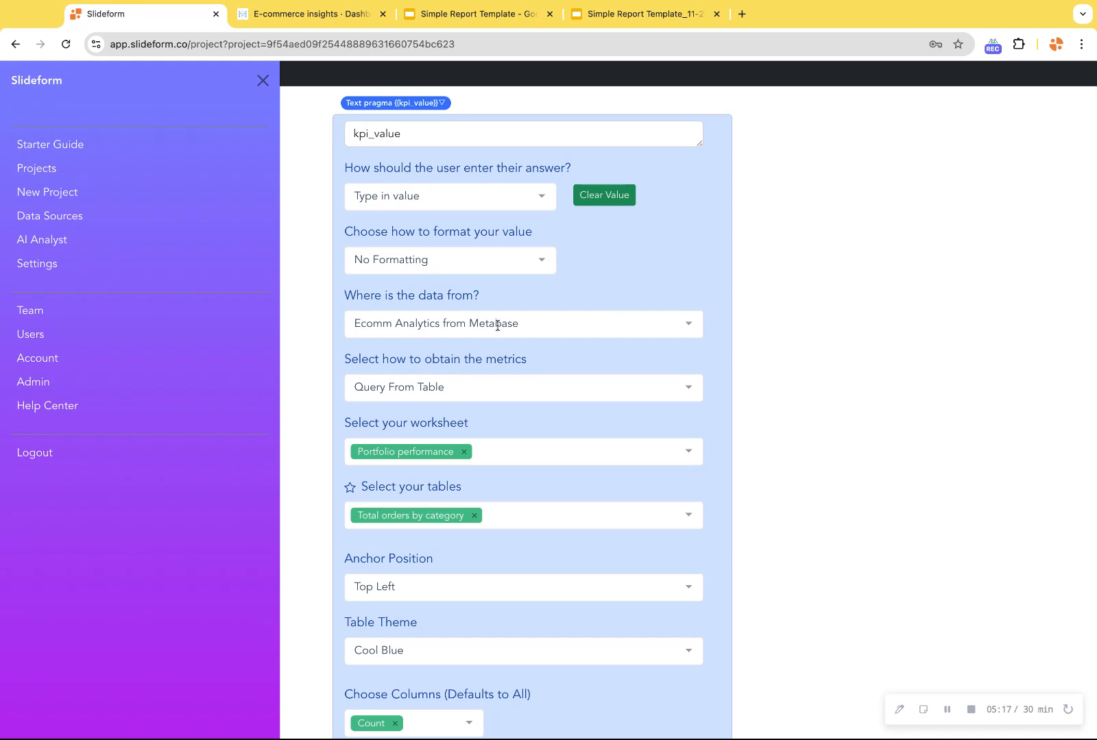
scroll(513, 445, down, 5)
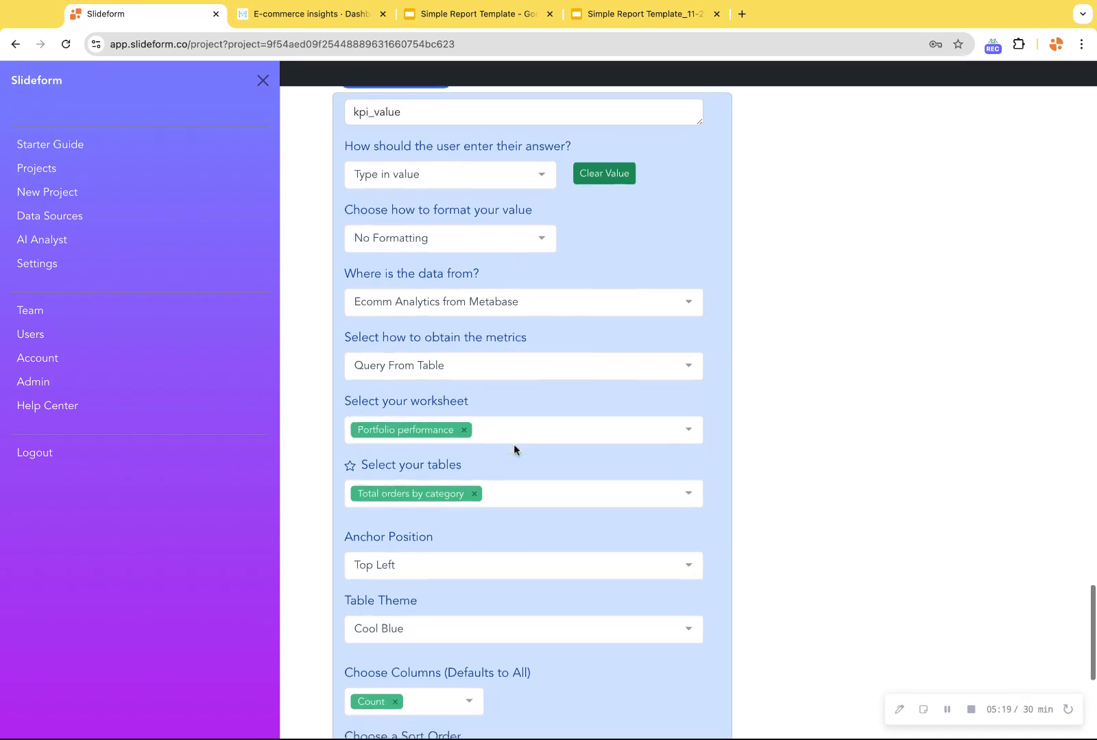
scroll(449, 318, down, 5)
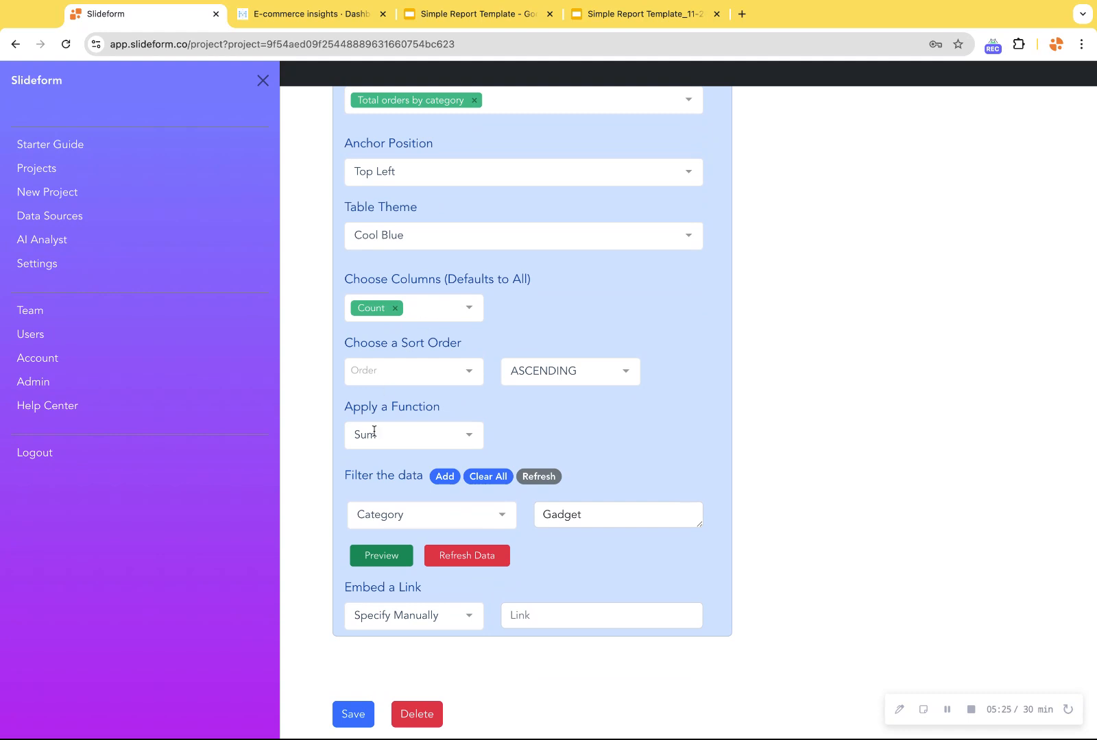
click(416, 441)
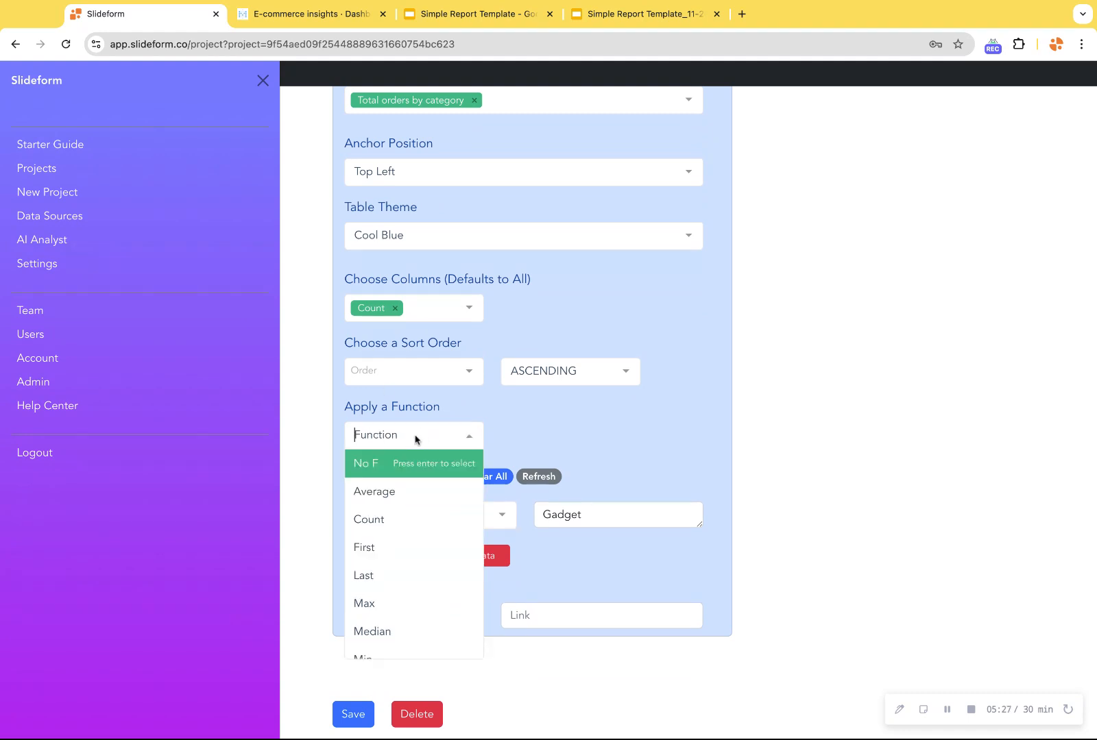
click(539, 426)
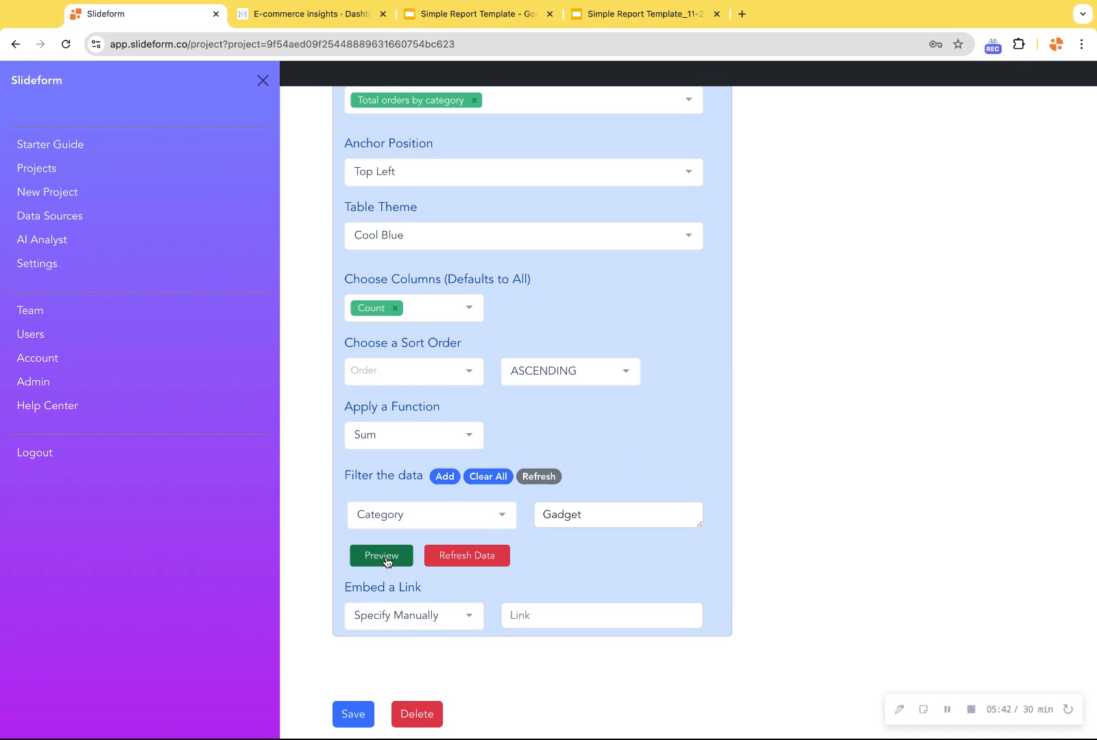
Save the project's data configuration and start generating the Simple Example Report - Metabase.
click(353, 715)
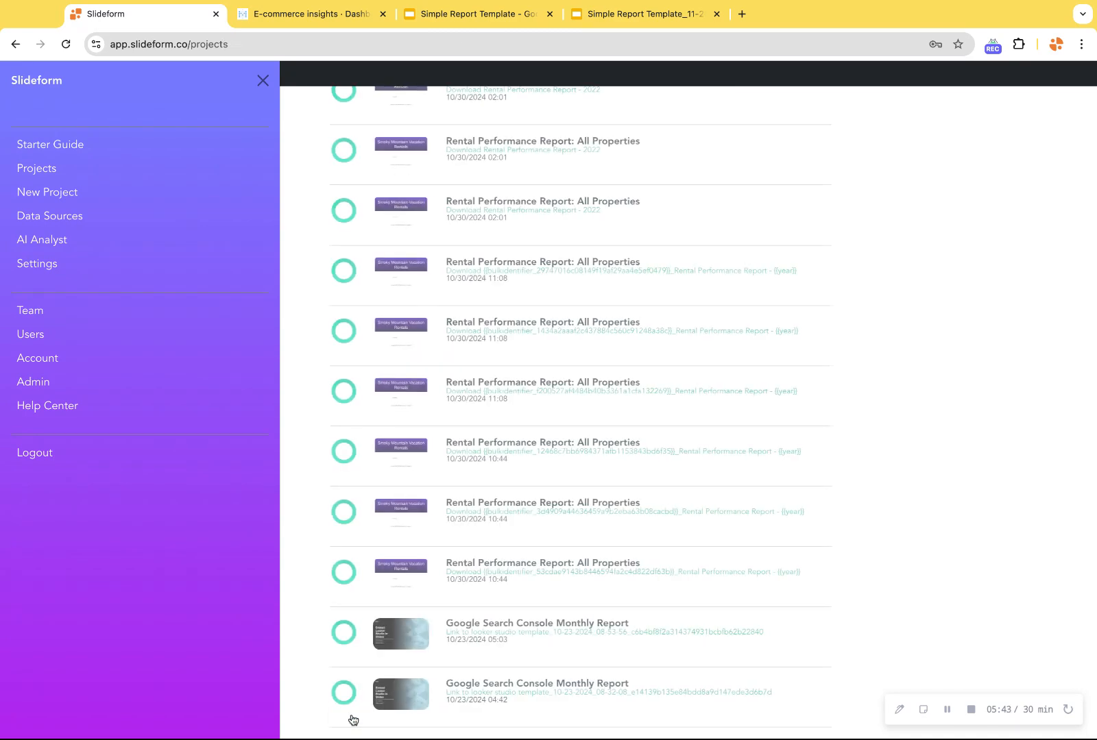
scroll(599, 326, up, 4)
scroll(599, 325, up, 7)
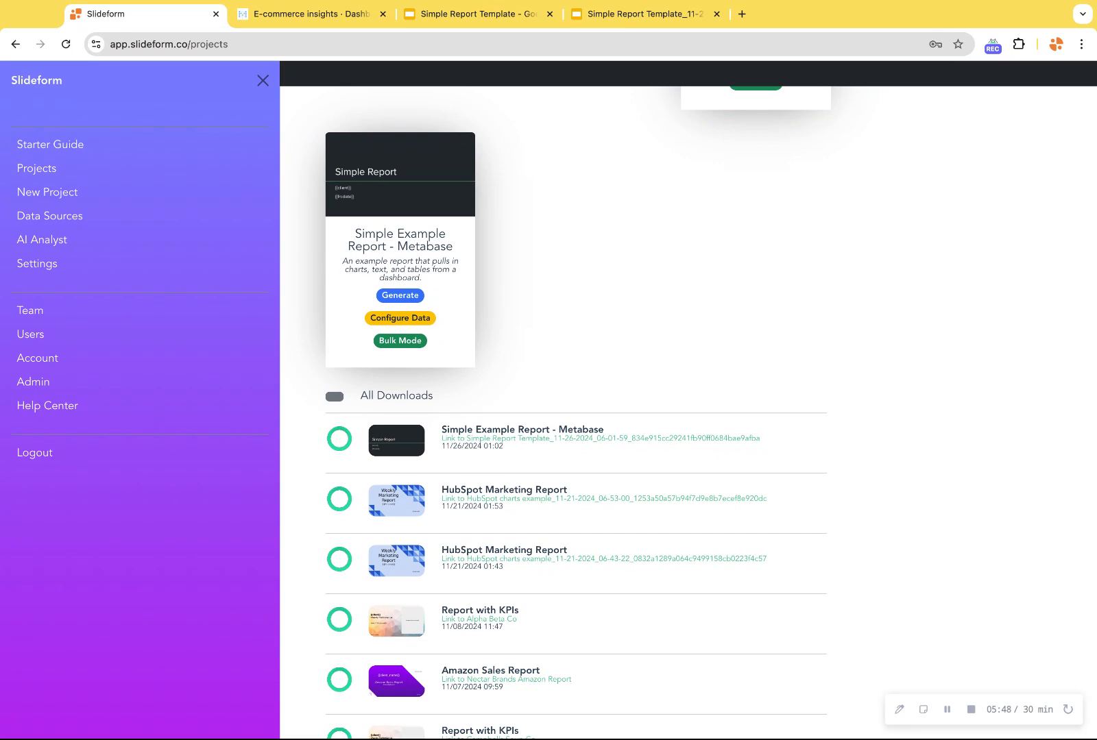
click(401, 296)
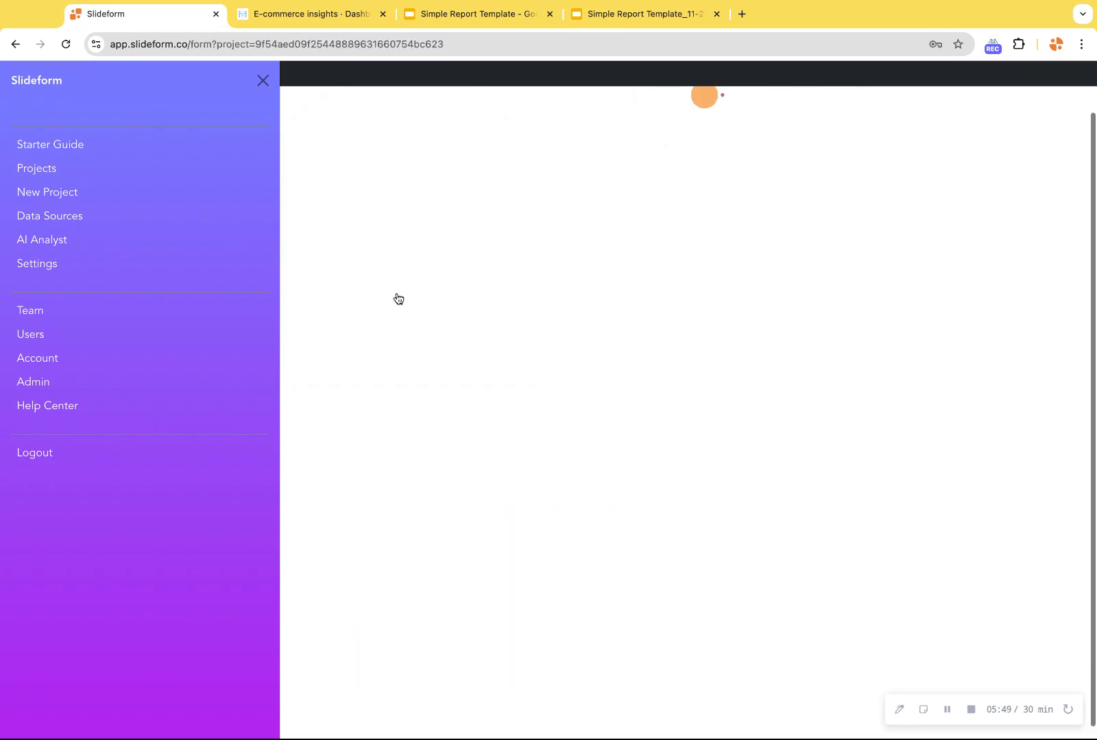
Enter "Alpha Systems Inc." as the client value and continue to the report preview.
scroll(651, 392, down, 1)
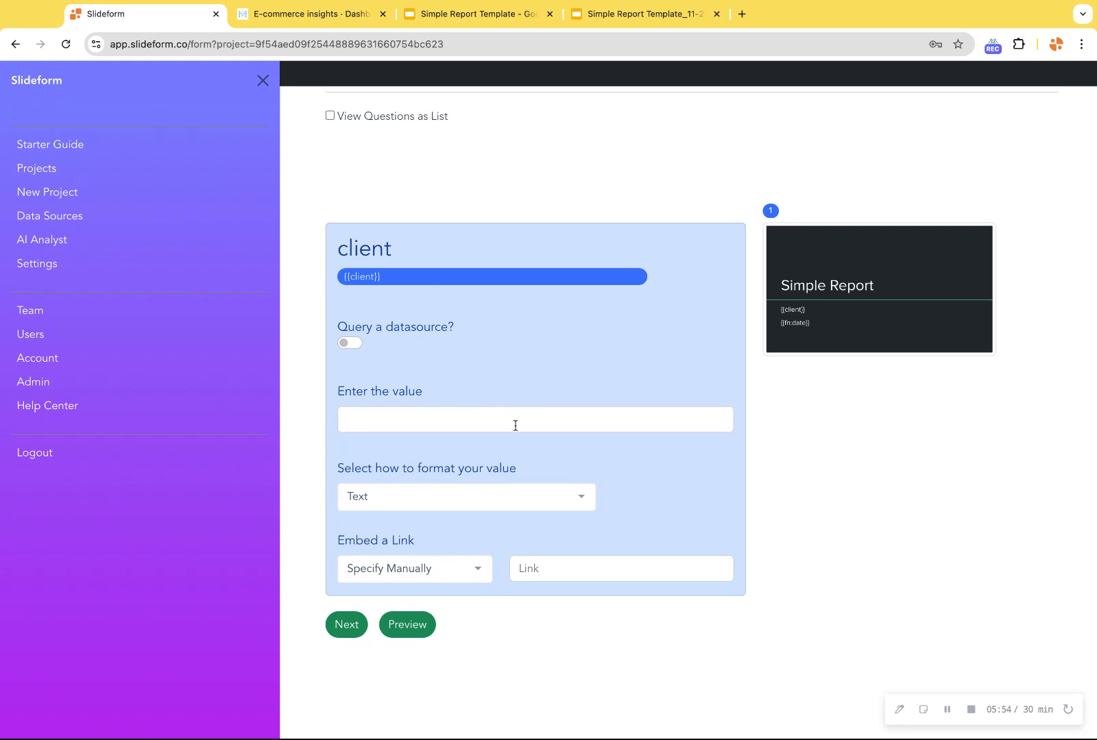
click(454, 413)
text(Alpha Systems Inc.)
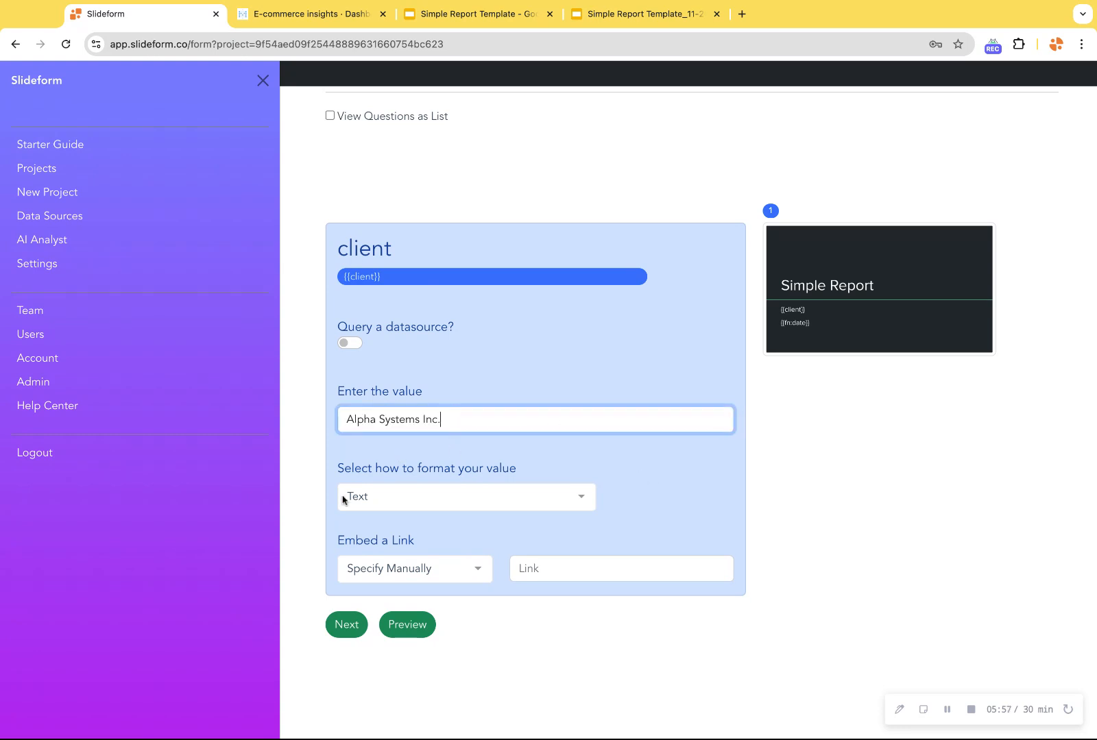
click(345, 623)
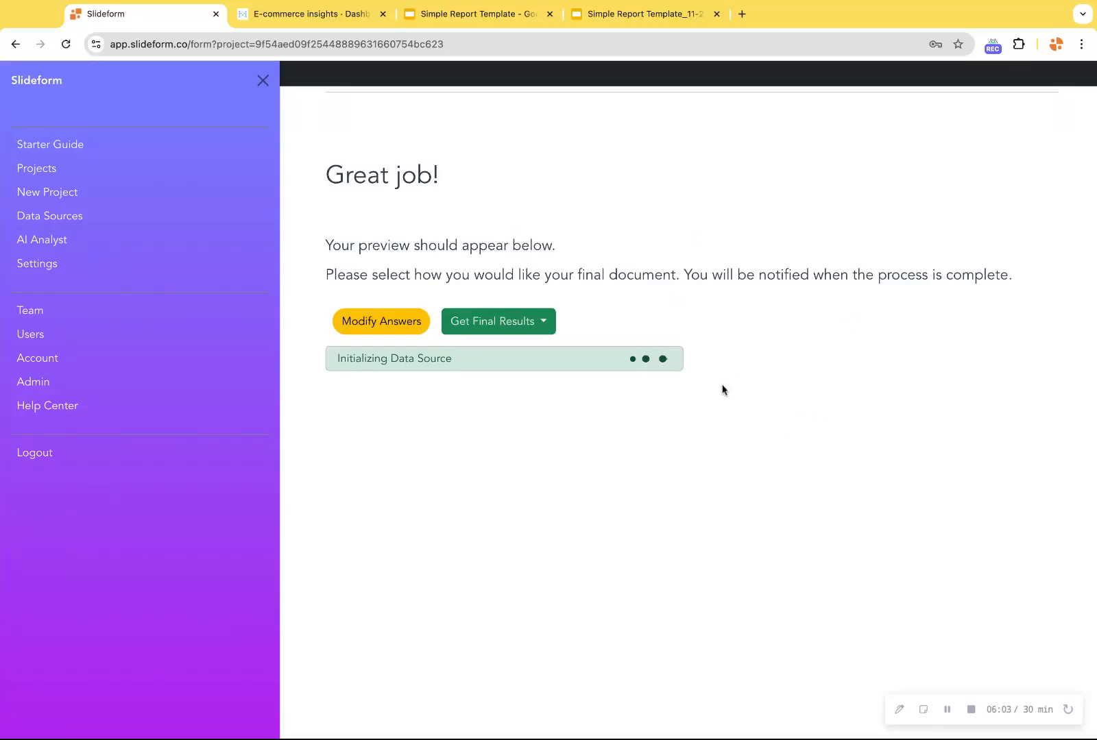
Check which output formats are offered for the final report, without choosing one.
click(486, 321)
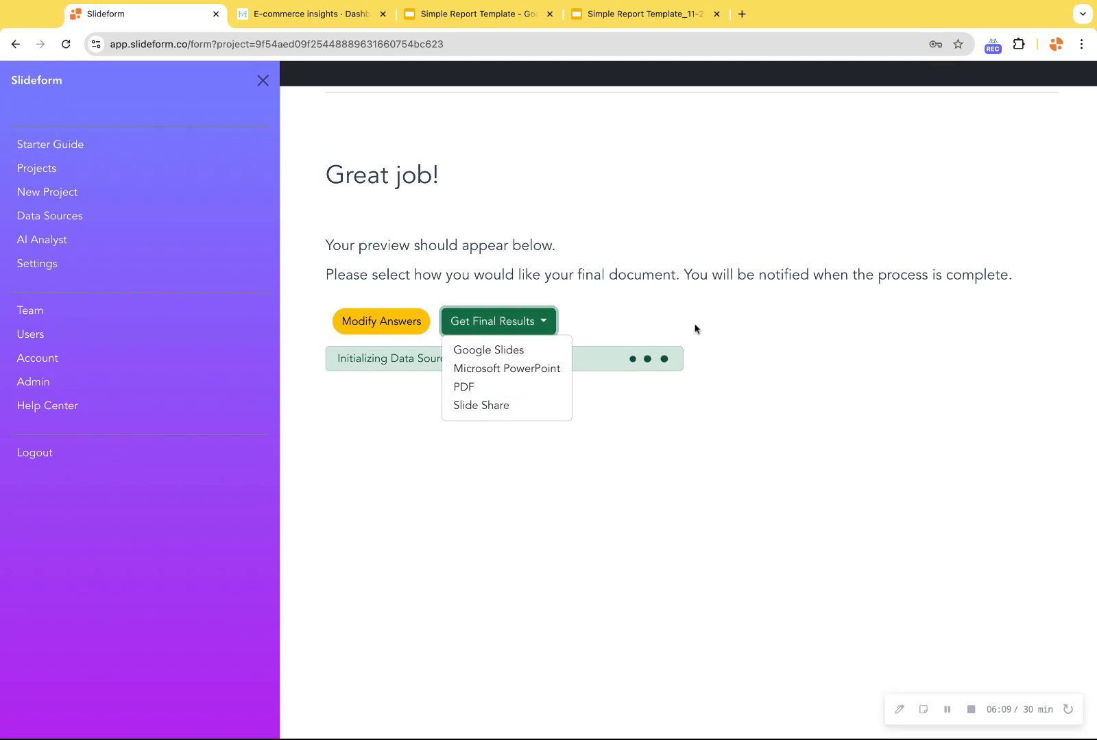
click(744, 313)
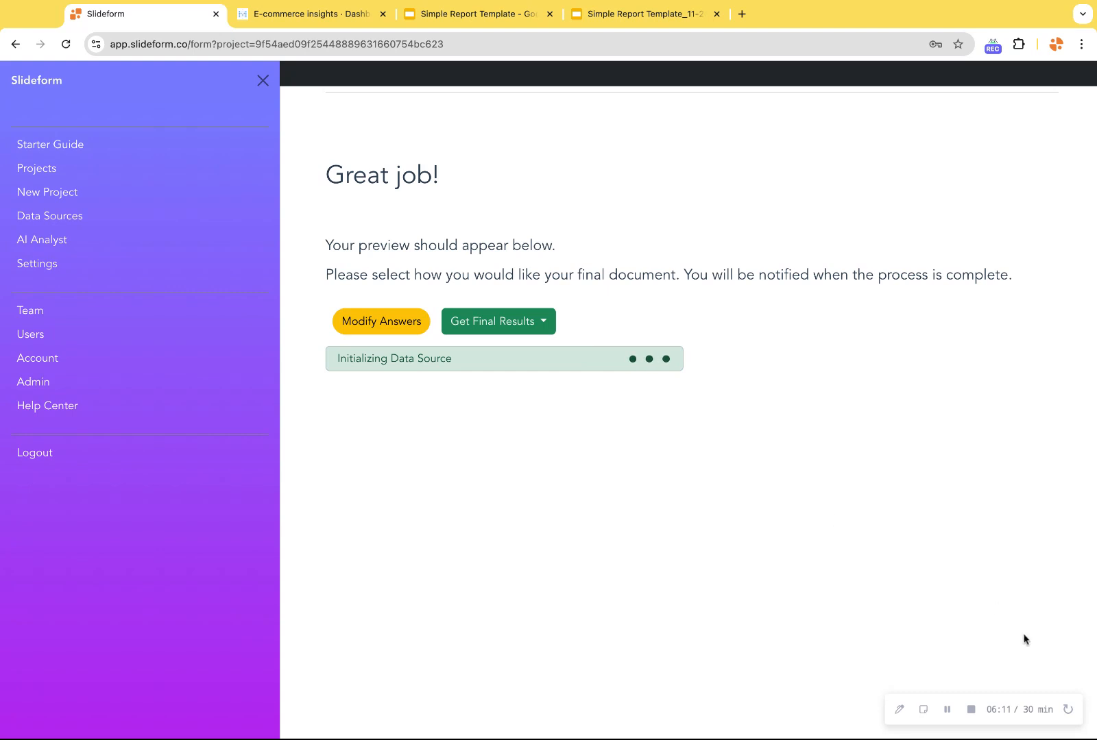